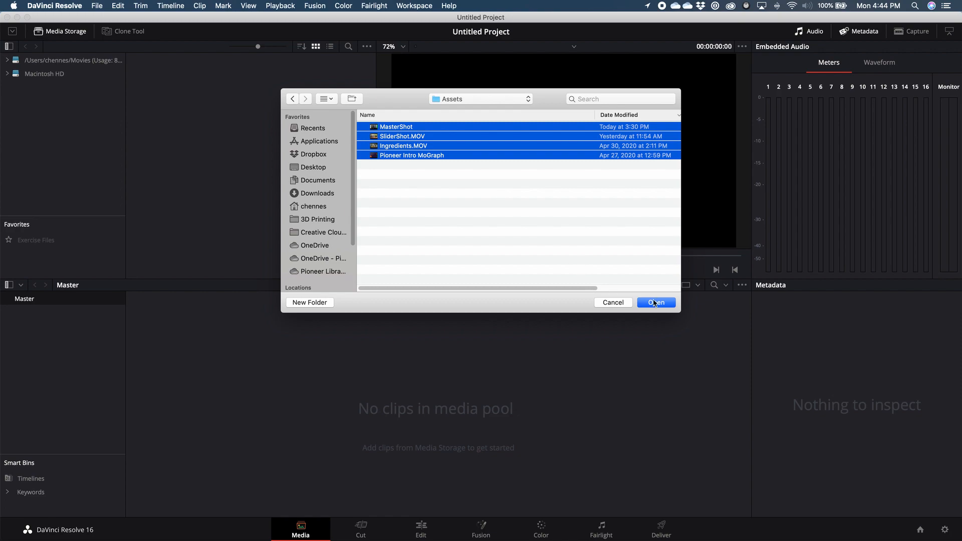
- Import the four clips from the Assets folder and start a timeline for editing with the Pioneer Intro MoGraph clip
click(654, 303)
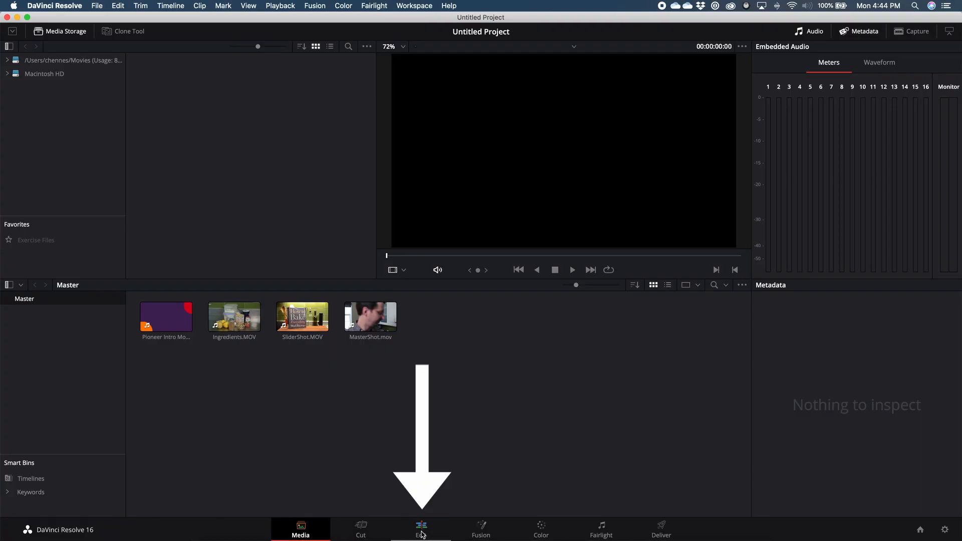
click(421, 534)
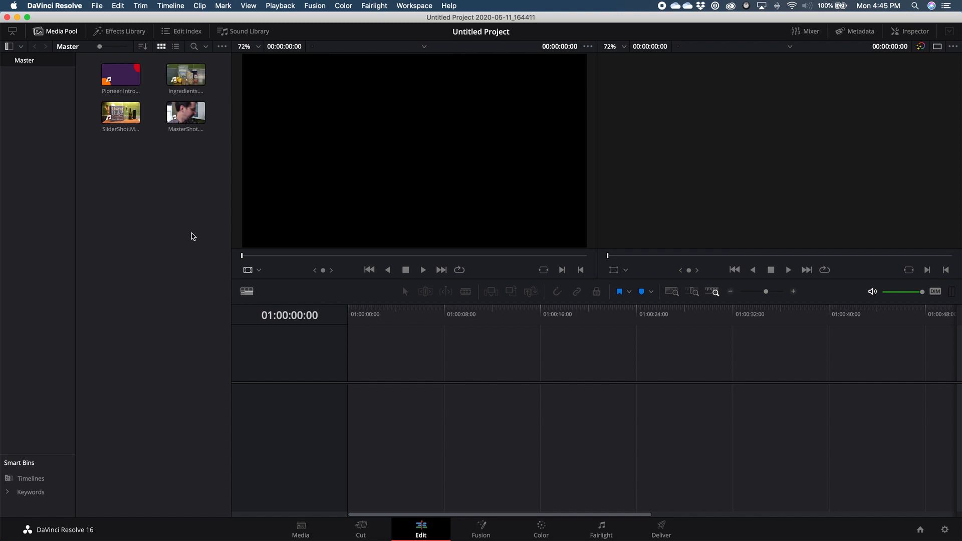
drag(130, 79, 343, 416)
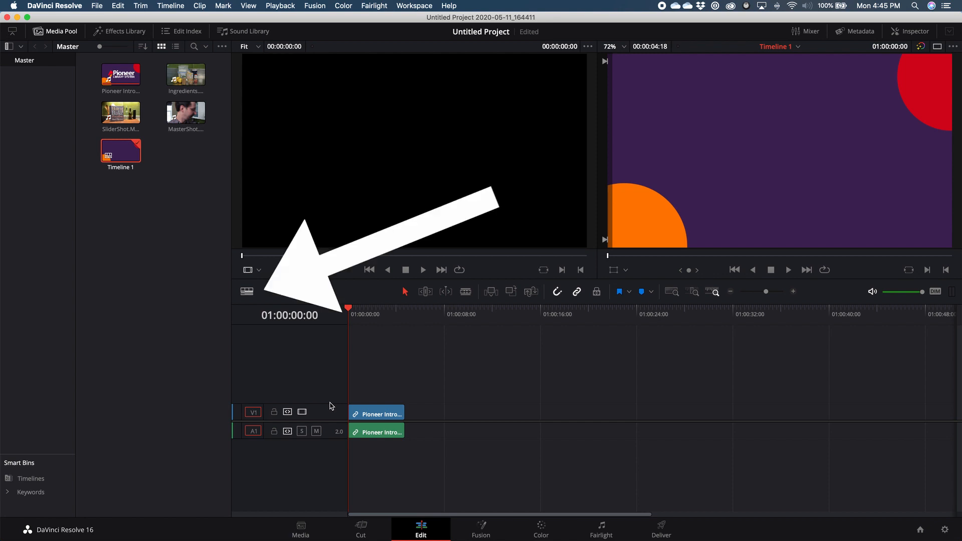
- Set the timeline view options to show audio waveforms and filmstrip thumbnails on the tracks
click(247, 293)
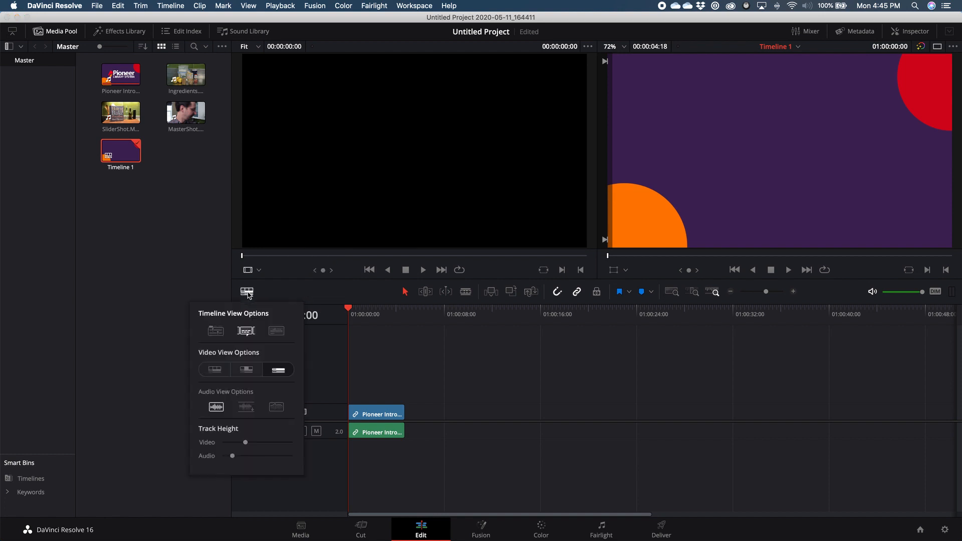
click(276, 333)
click(216, 370)
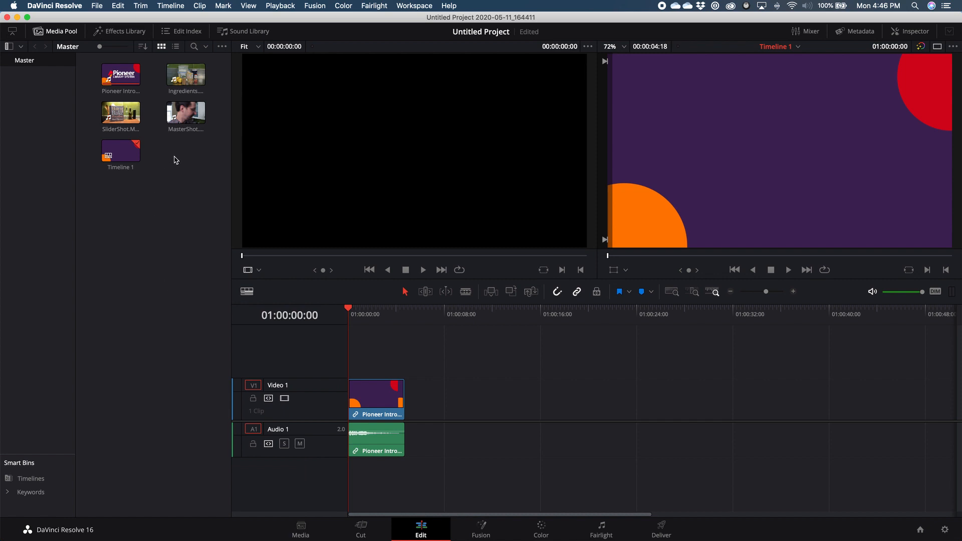
- Mark MasterShot.mov from 01:00:11:04 to 01:05:00:19 in the source viewer and place it directly after the intro clip
click(190, 120)
double_click(189, 121)
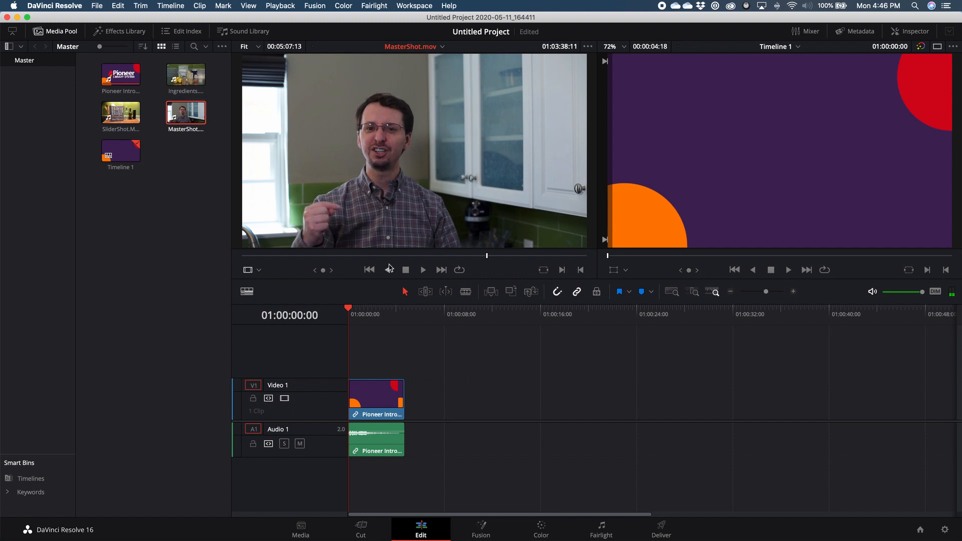
drag(486, 256, 255, 259)
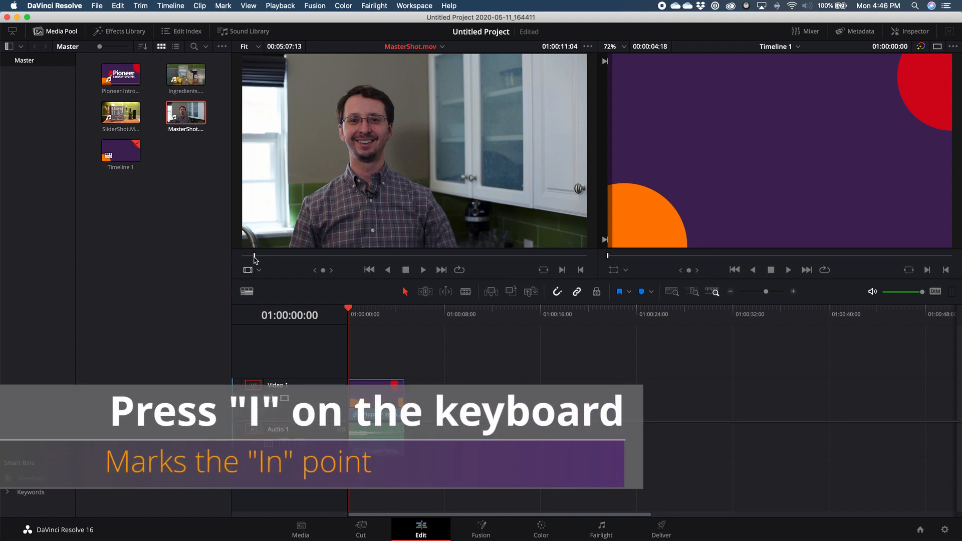
key(i)
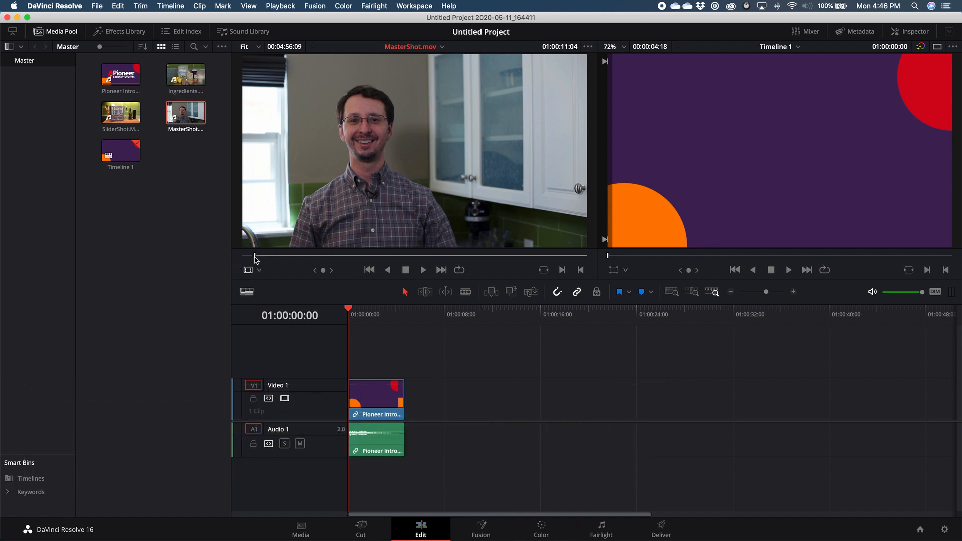
drag(254, 256, 580, 266)
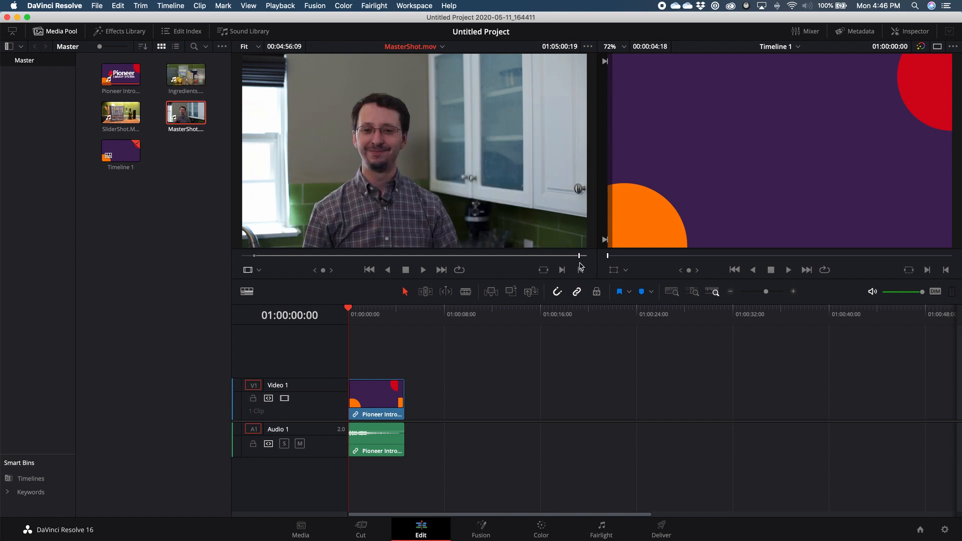
key(o)
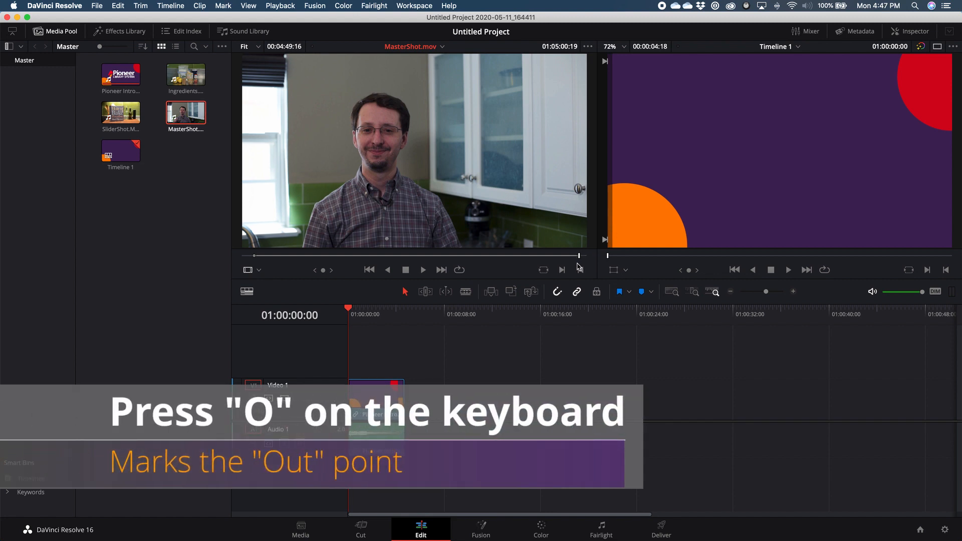
drag(395, 146, 412, 407)
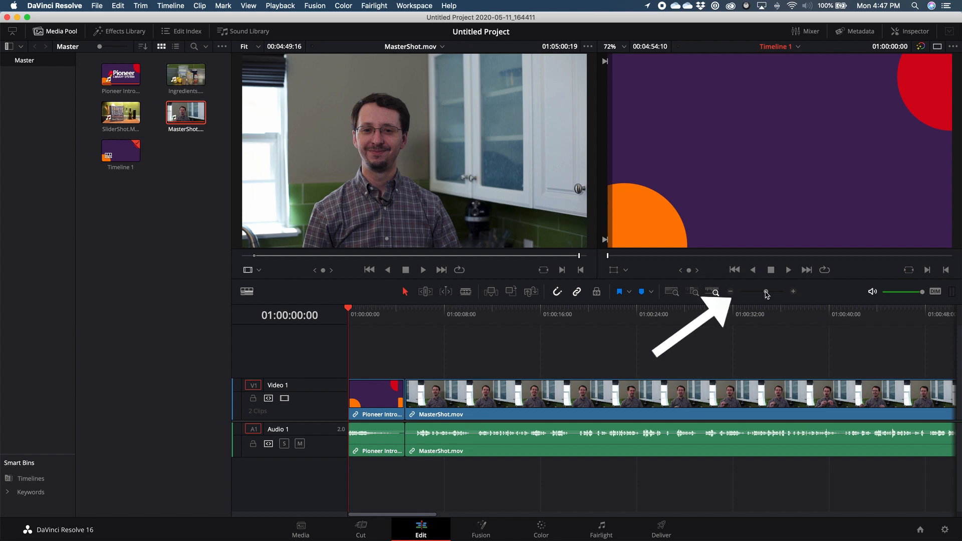
- Fit the entire edit in the timeline and play it through to 01:00:14:07
mouse_move(766, 295)
mouse_down()
mouse_move(758, 295)
mouse_move(771, 296)
mouse_up()
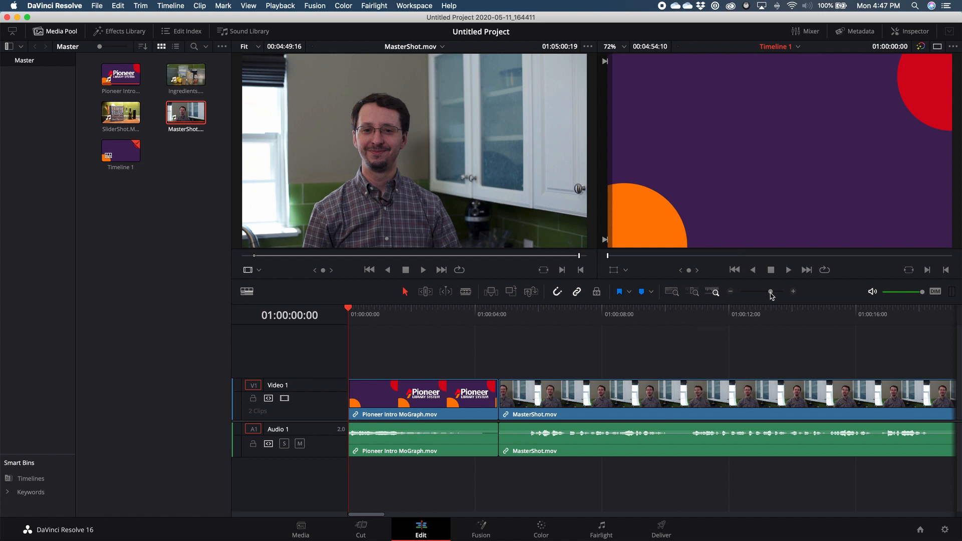
key(super+equal)
key(super+minus)
key(super+minus)
key(super+equal)
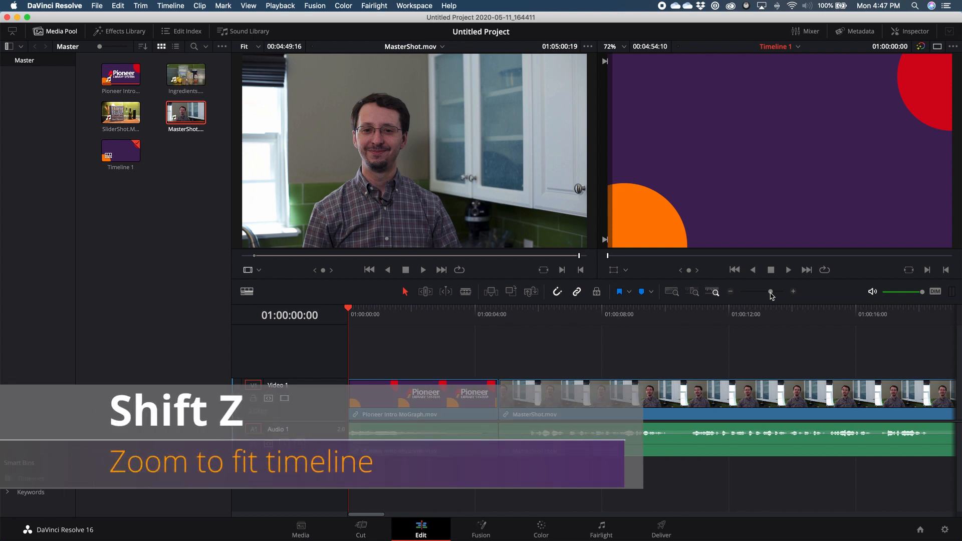
key(shift+z)
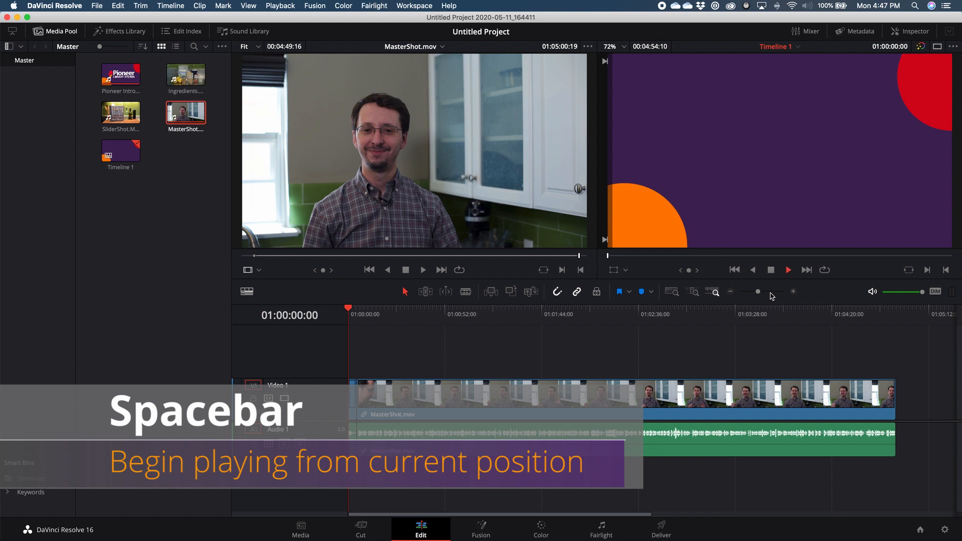
key(space)
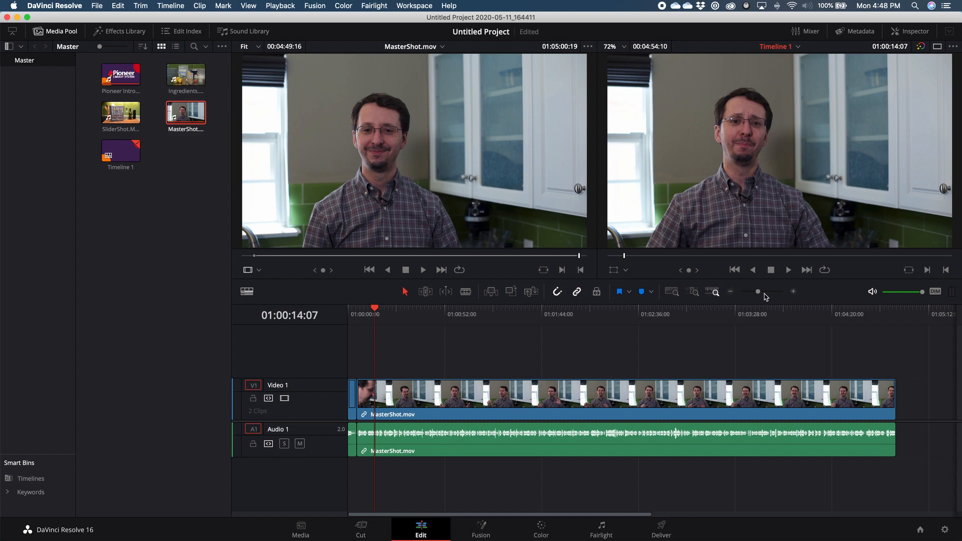
- Mark a section of SliderShot.MOV ending at 00:02:39:12 and place only its video on a new track above MasterShot at the playhead
click(124, 121)
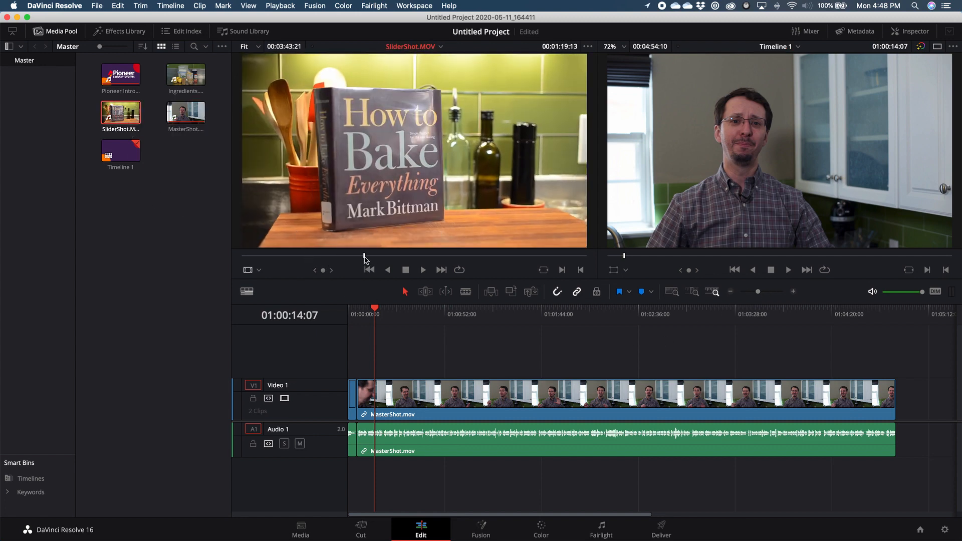
drag(362, 258, 489, 262)
key(i)
key(o)
key(o)
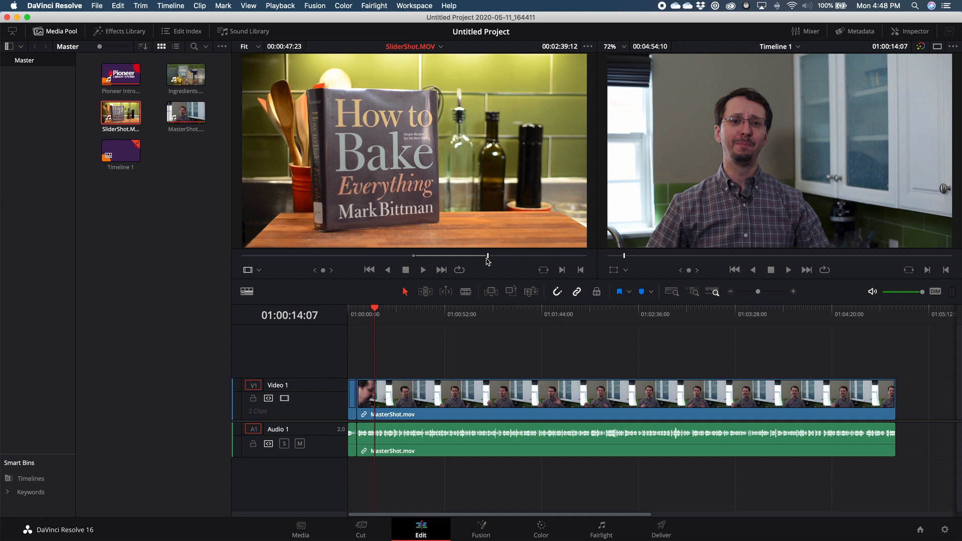
mouse_move(411, 166)
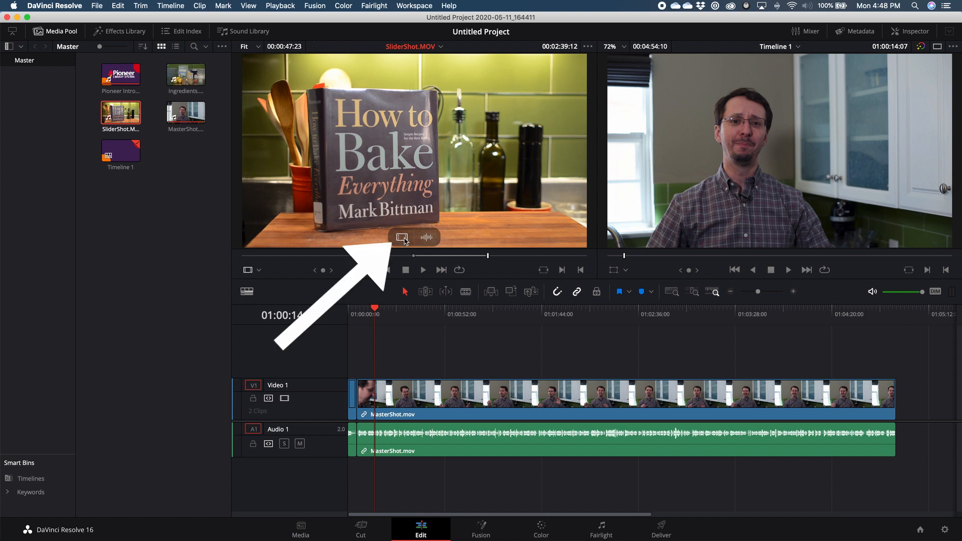
mouse_move(405, 240)
mouse_down()
mouse_move(440, 295)
mouse_move(430, 357)
mouse_move(392, 366)
mouse_up()
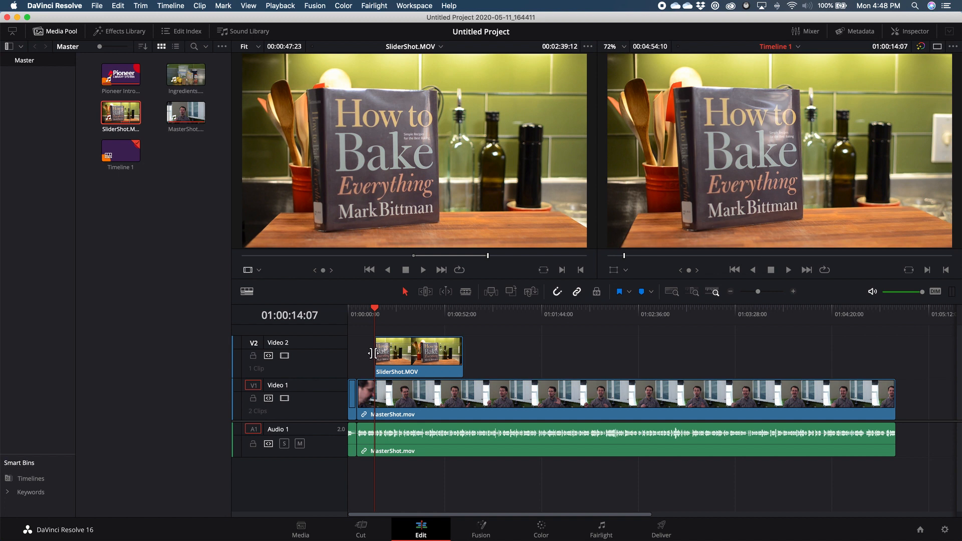
- Preview the SliderShot.MOV clip on Video 2, then raise its clip speed so it lasts about 7 seconds
key(space)
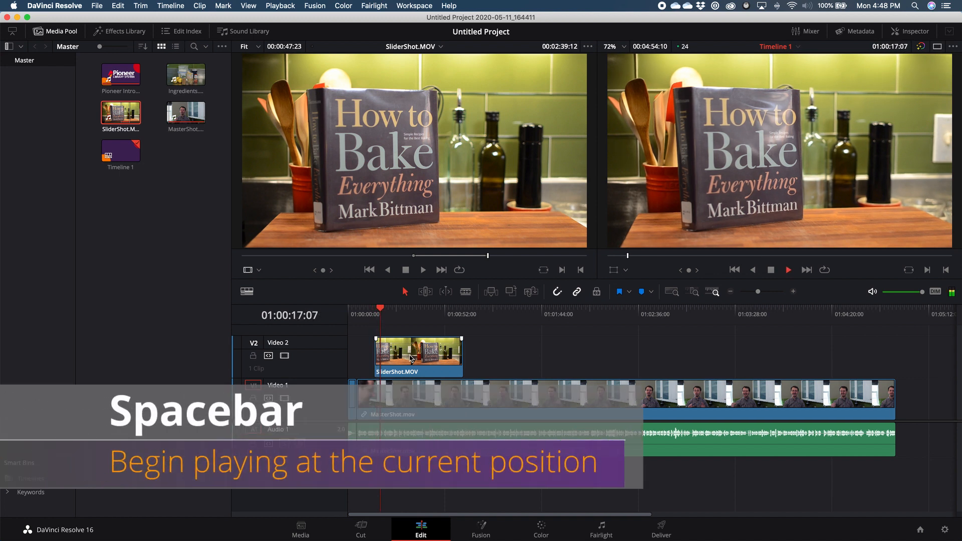
key(space)
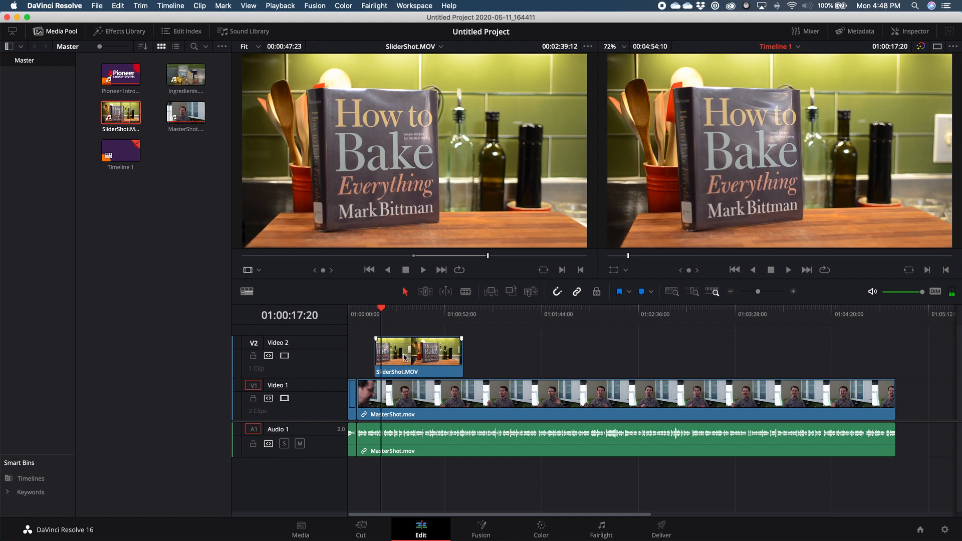
right_click(434, 357)
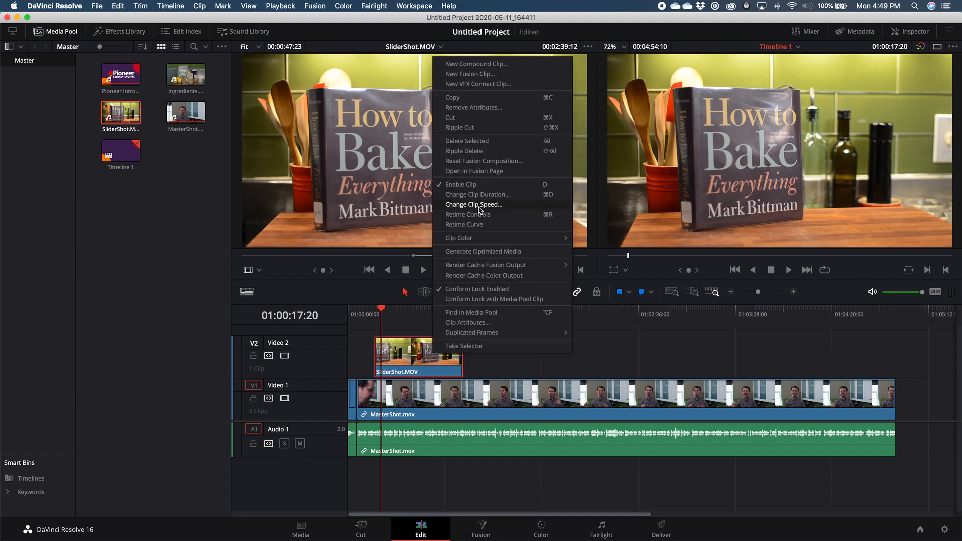
click(476, 205)
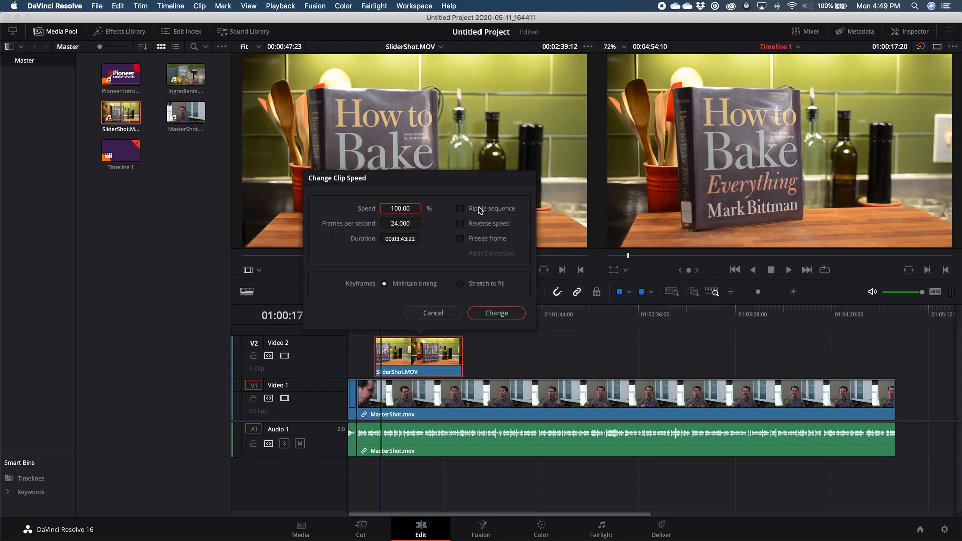
click(409, 209)
text(1600)
click(496, 312)
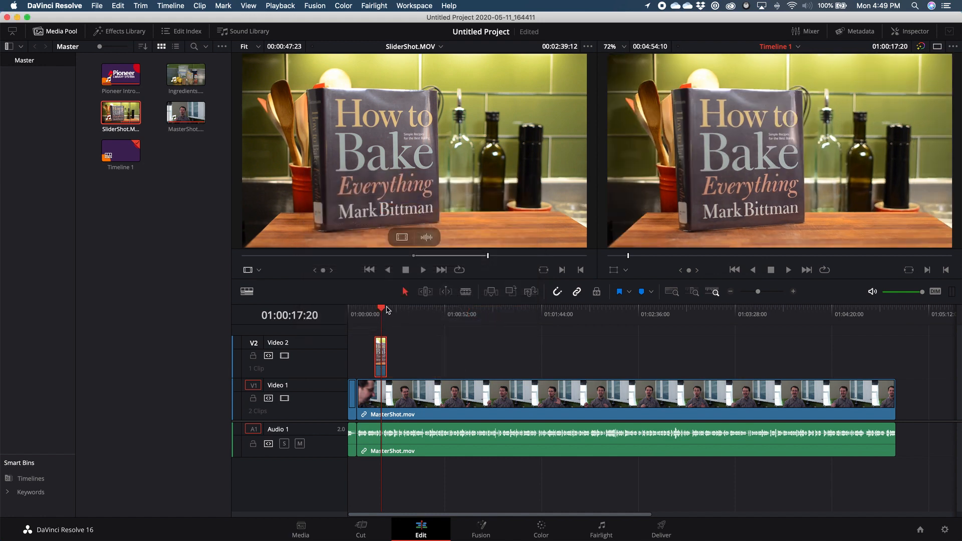
- Play the sped-up SliderShot.MOV clip from its start and trim its end to the playhead at 01:00:18:15
click(375, 311)
key(space)
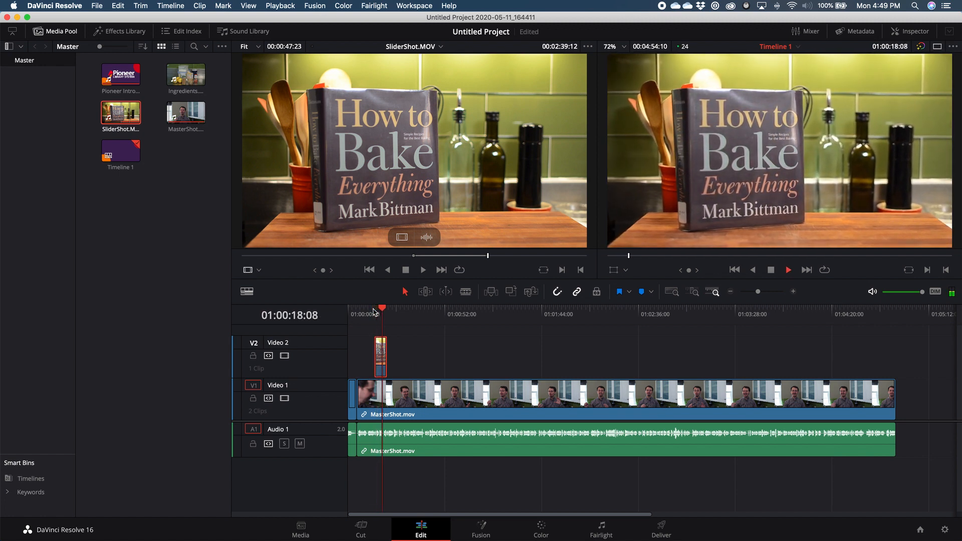
key(space)
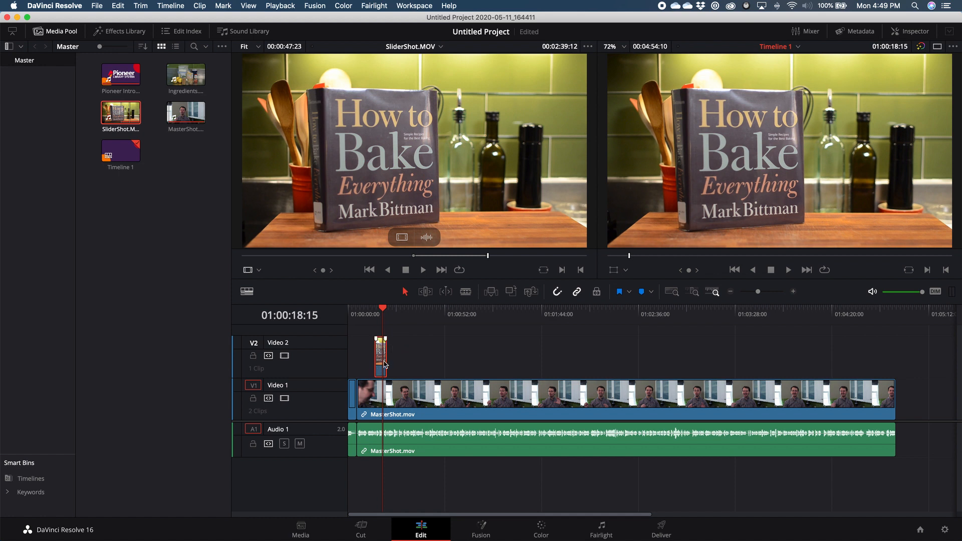
click(387, 361)
key(super+equal)
key(super+equal)
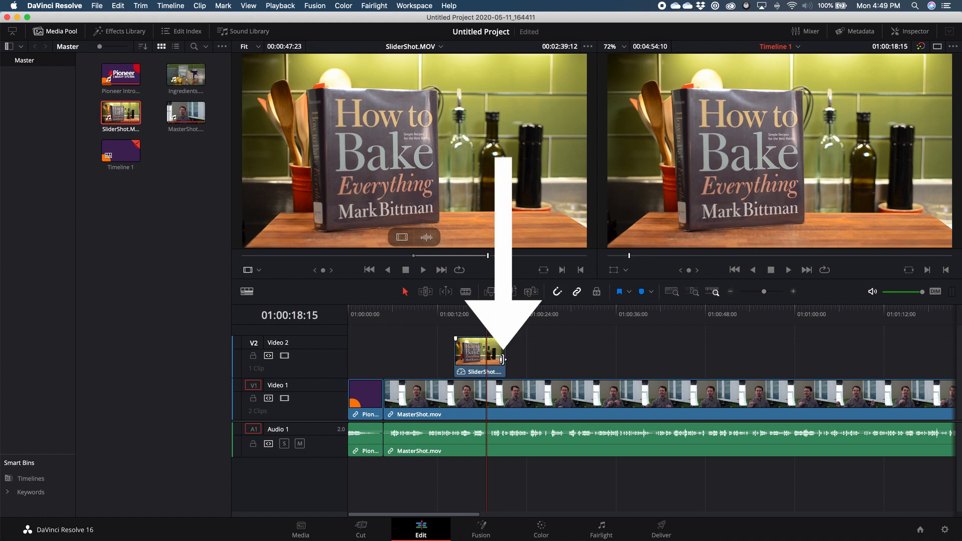
drag(502, 359, 487, 360)
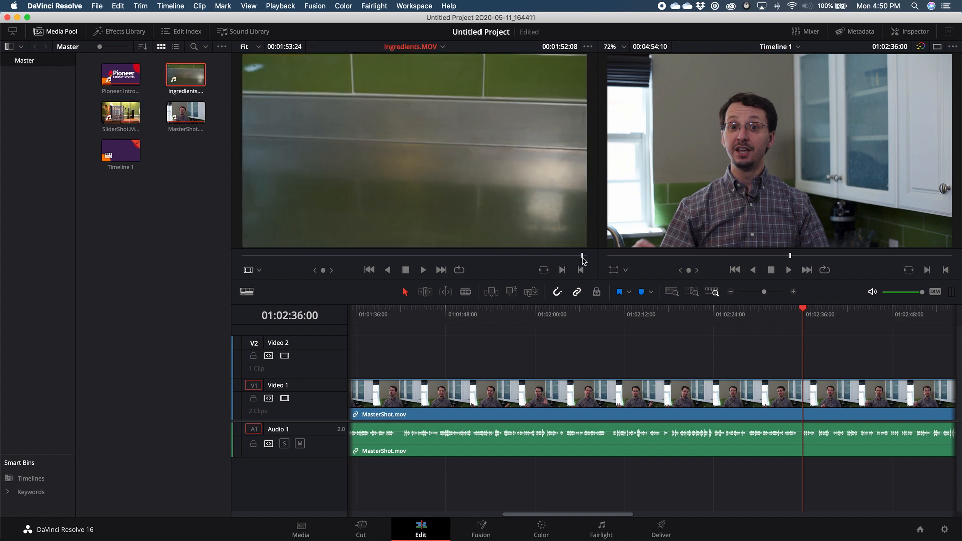
- Mark the out point of Ingredients.MOV at 00:01:46:15 and place only its video on Video 2 at 01:02:36:00
drag(581, 258, 551, 258)
mouse_move(520, 227)
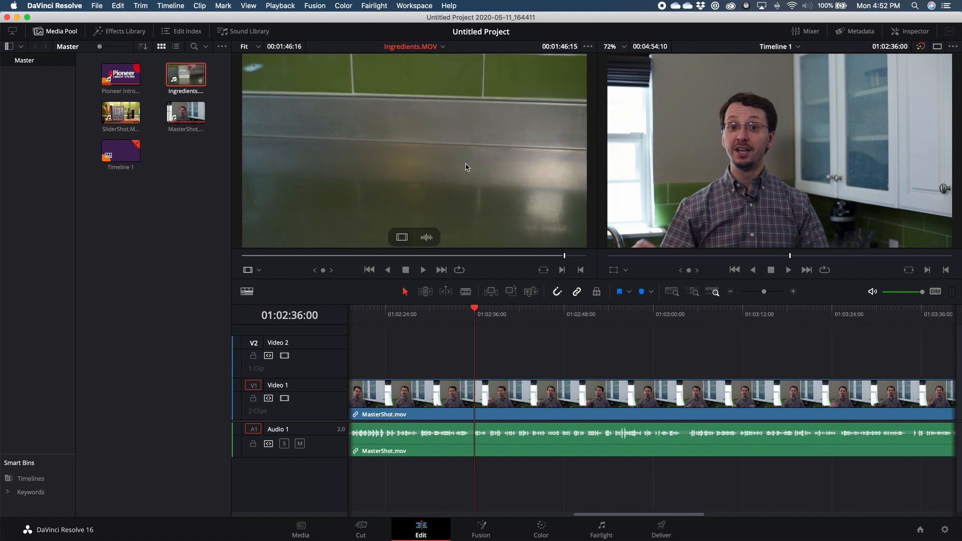
drag(402, 237, 475, 358)
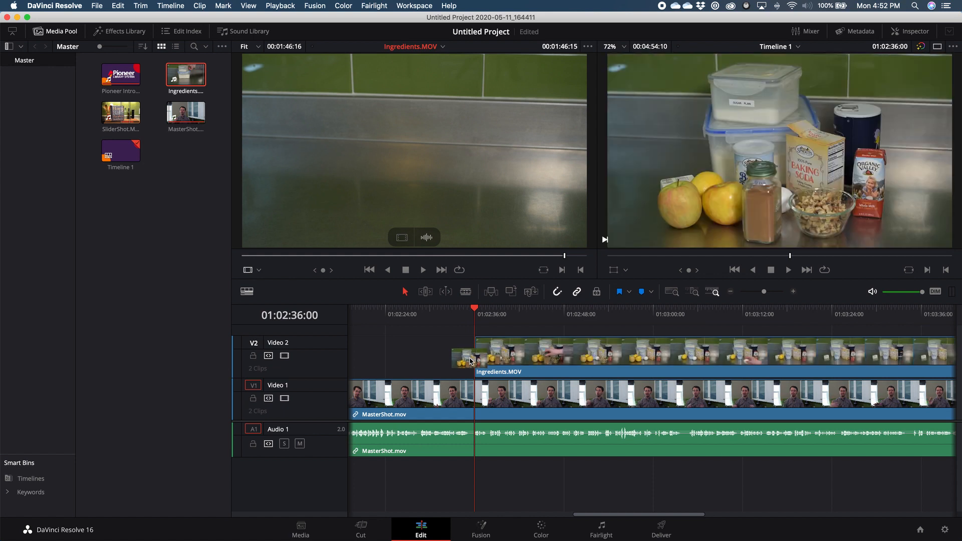
- Save the project and reverse the playback speed of the Ingredients.MOV clip on Video 2
click(518, 358)
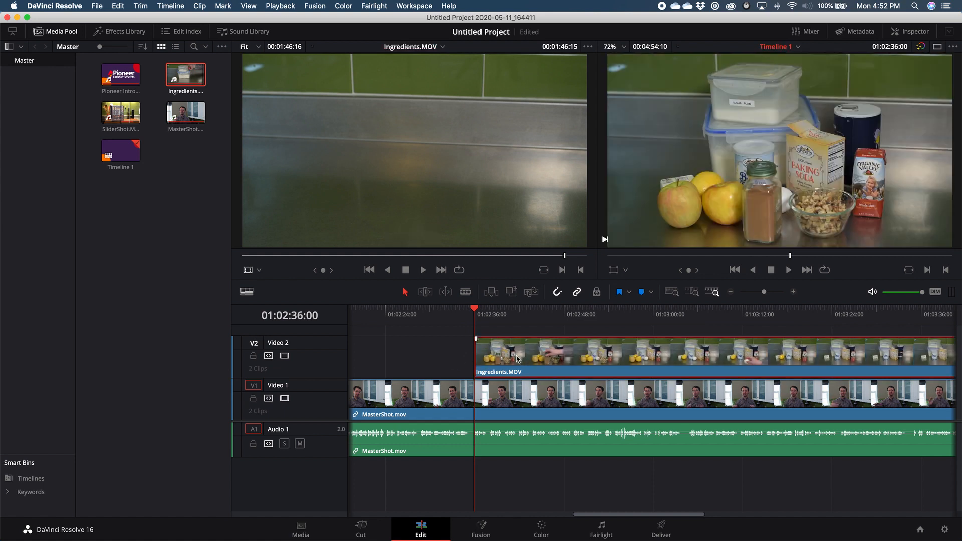
key(super+s)
right_click(512, 352)
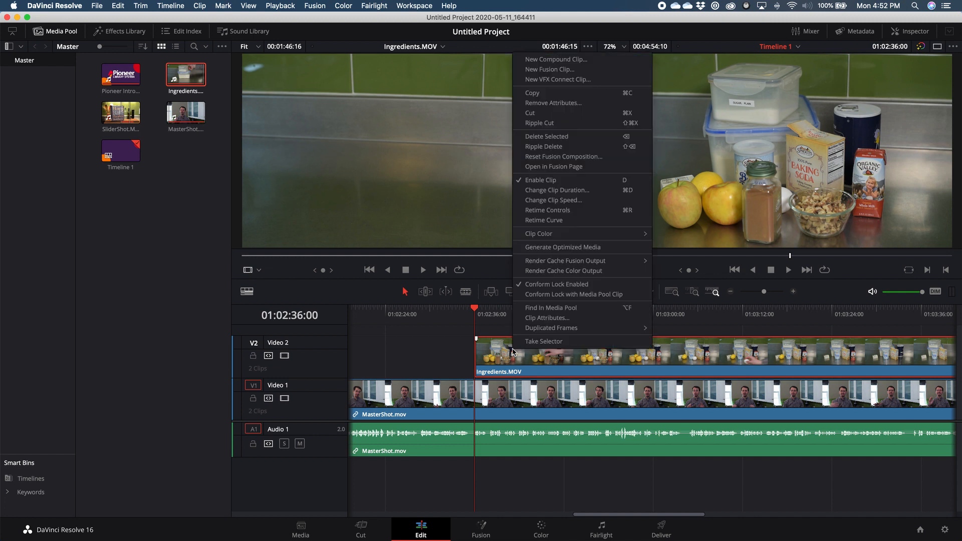
click(557, 200)
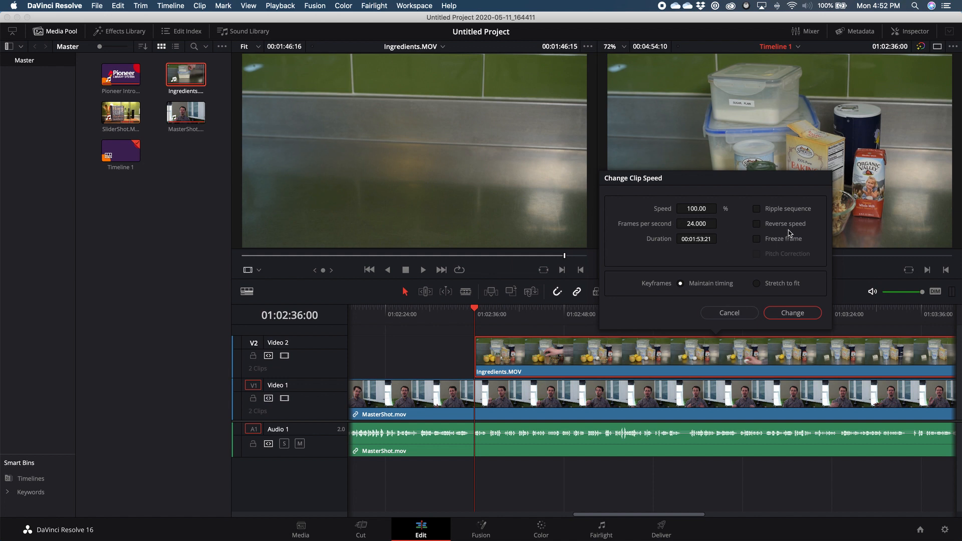
click(760, 226)
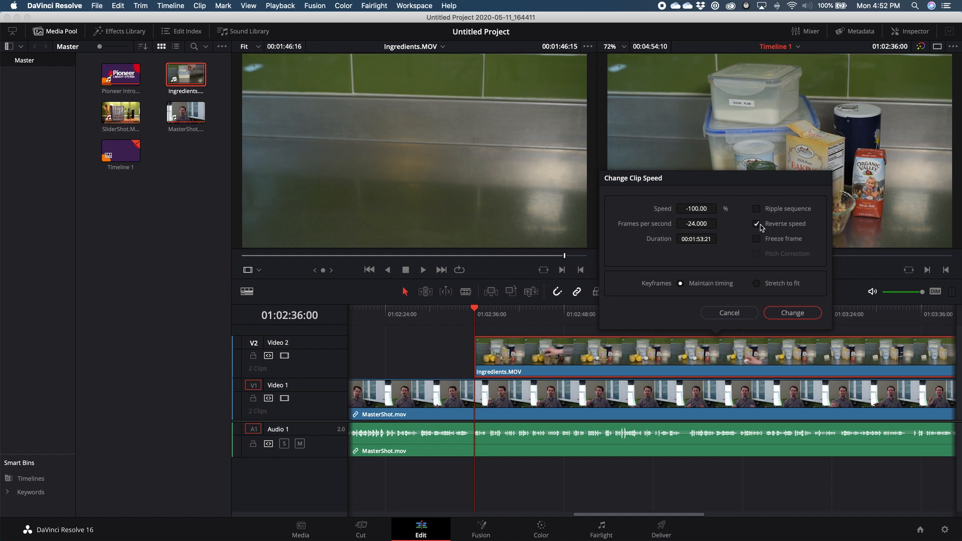
click(788, 314)
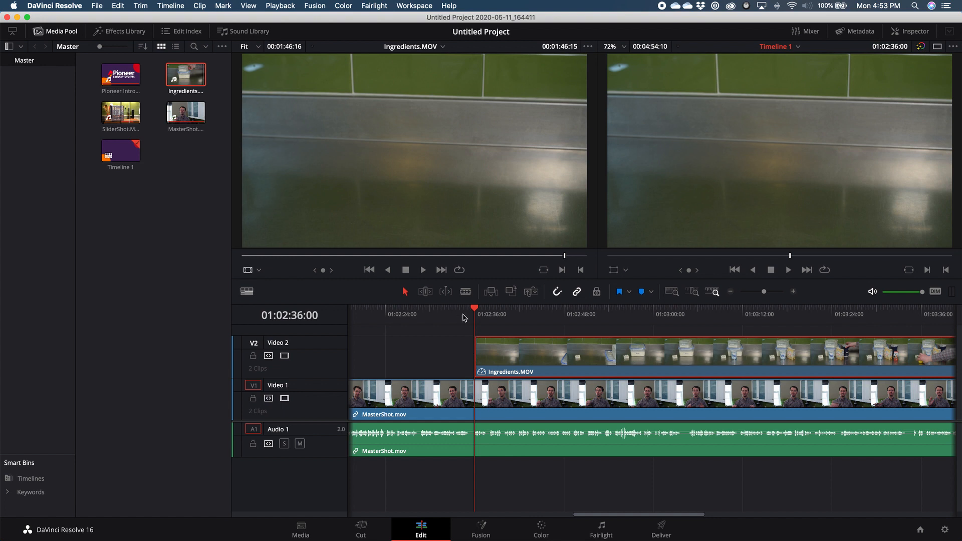
- Split the Ingredients.MOV clip on Video 2 at 01:02:38:01 and 01:02:44:13 with the Blade tool, saving the project between the cuts
drag(484, 312, 490, 313)
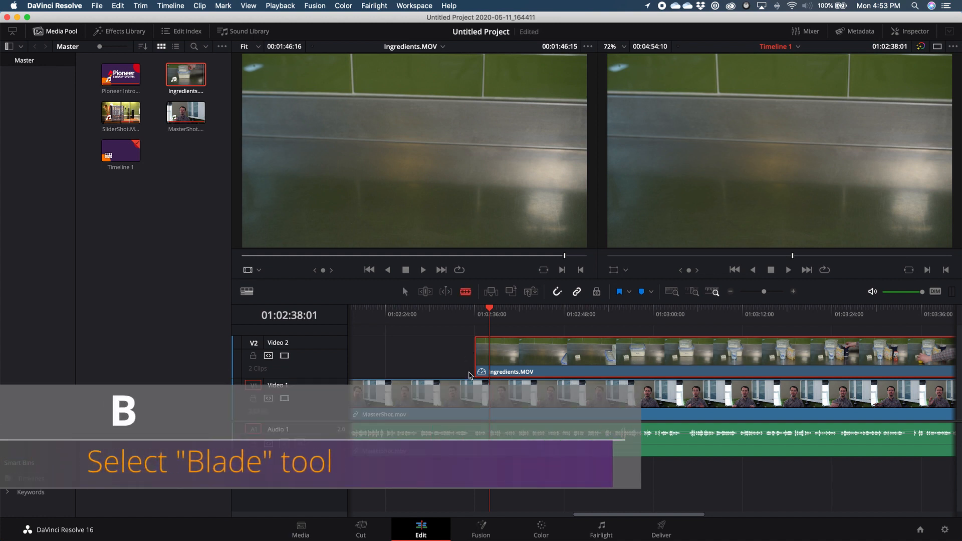
click(494, 350)
key(super+s)
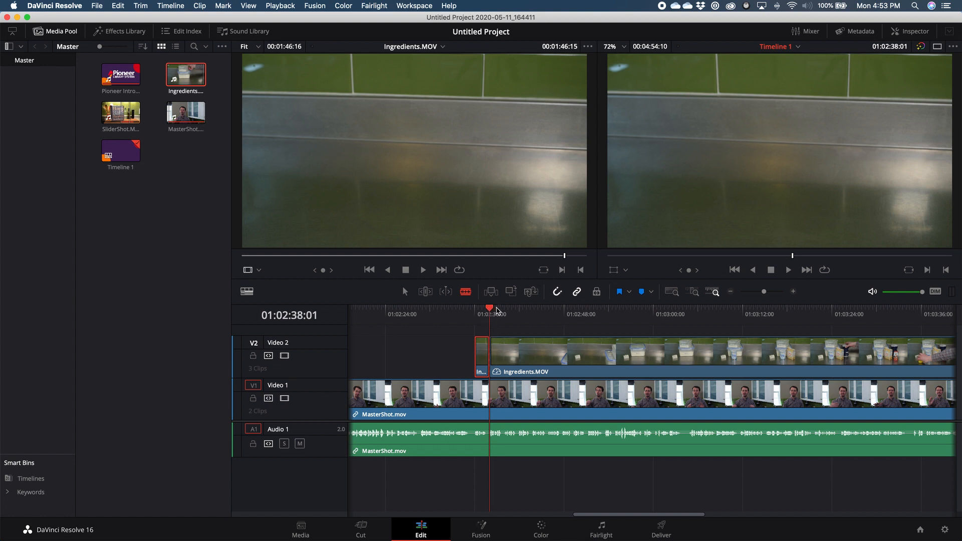
drag(497, 310, 538, 311)
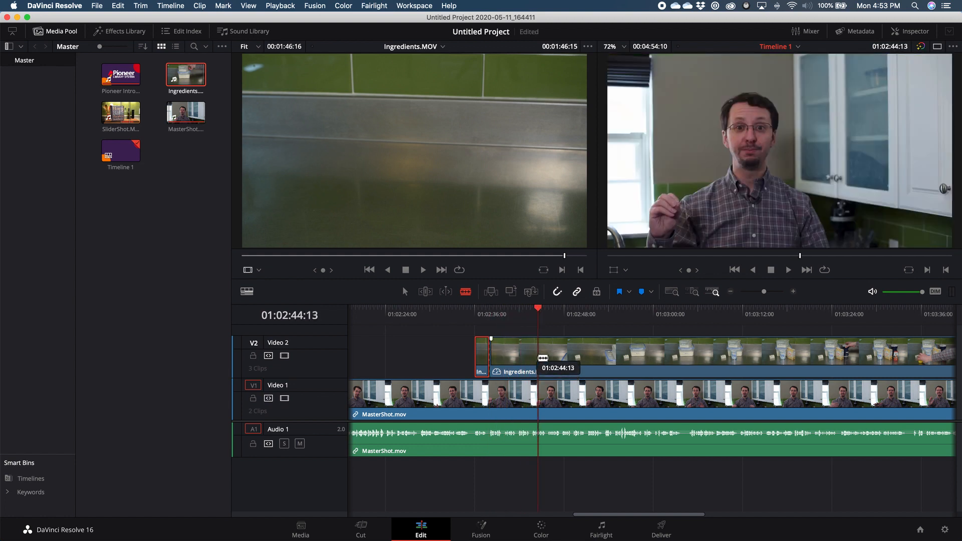
click(543, 358)
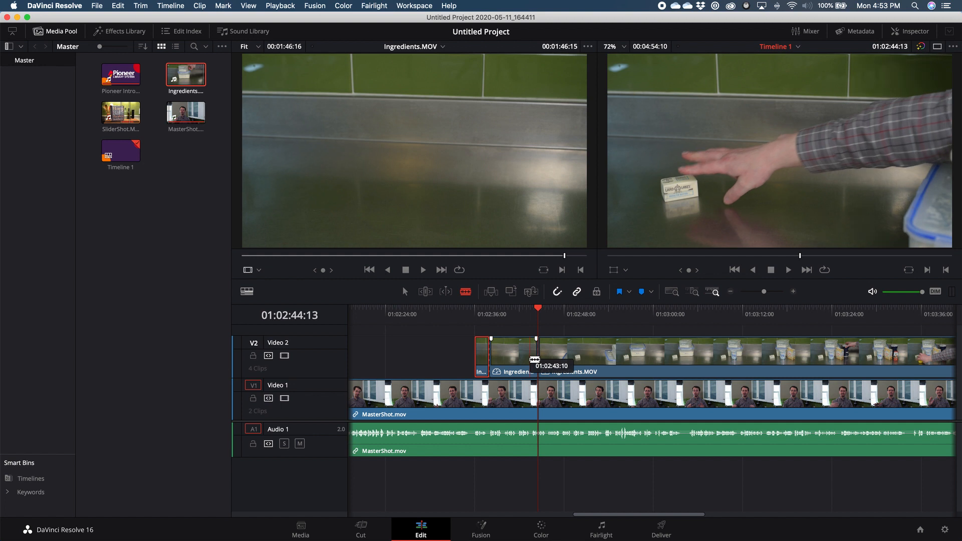
- Delete the Ingredients.MOV segment between 01:02:38:01 and 01:02:44:13 and close the gap it leaves on Video 2
key(a)
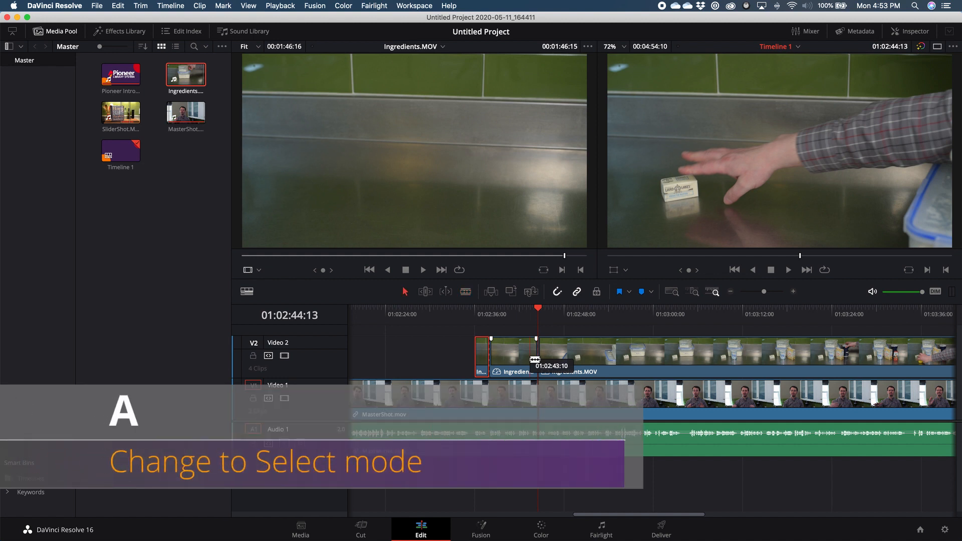
click(523, 363)
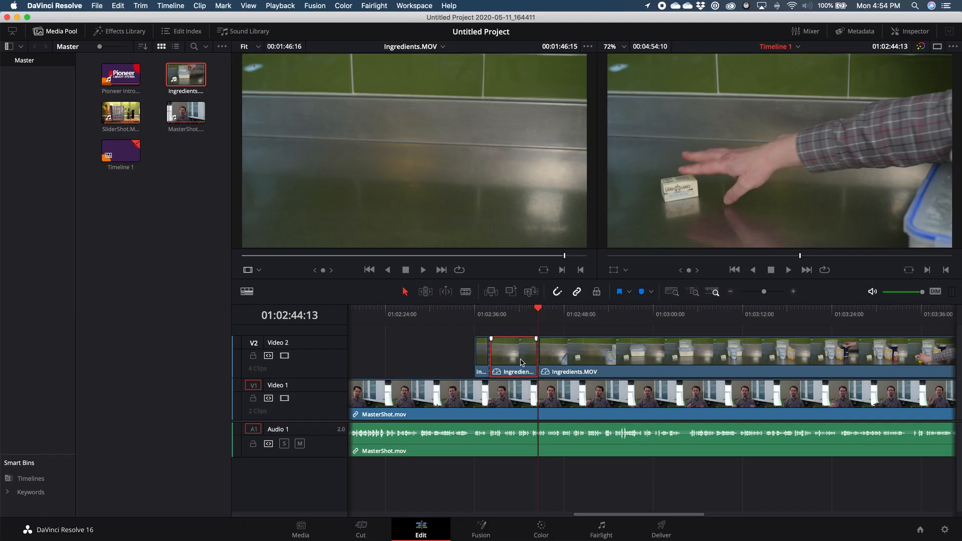
key(BackSpace)
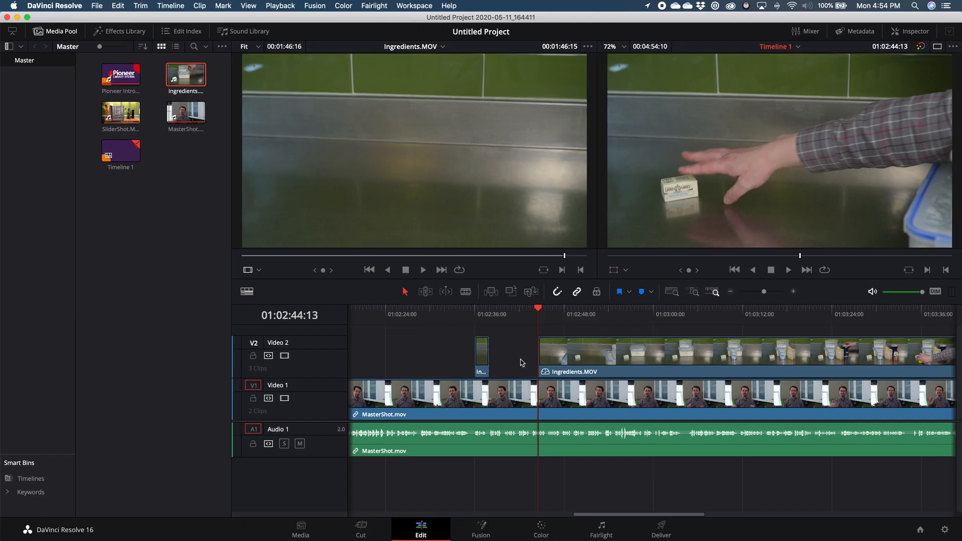
click(521, 362)
key(BackSpace)
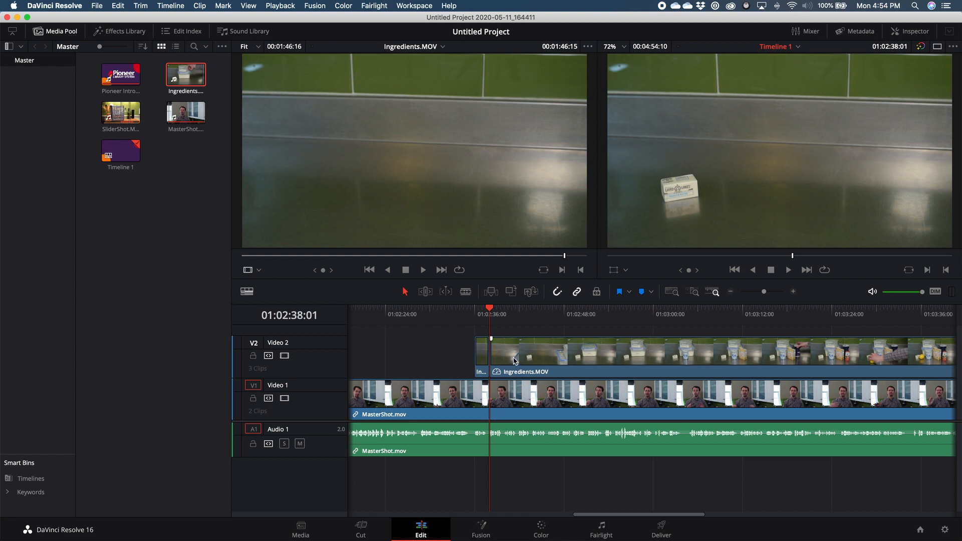
drag(515, 360, 518, 357)
- Split the remaining long Ingredients.MOV clip on Video 2 at 01:02:40:01 and 01:02:44:18
drag(491, 311, 505, 311)
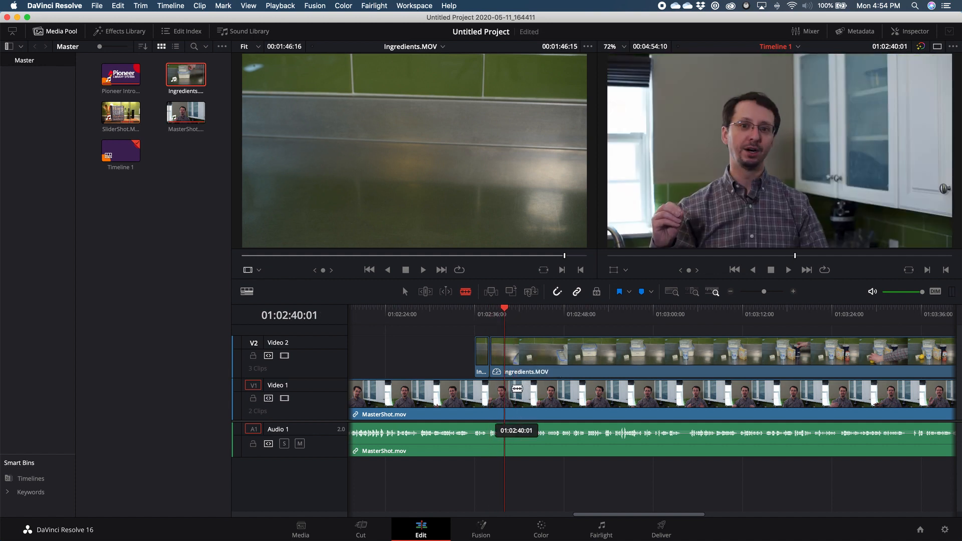
click(508, 358)
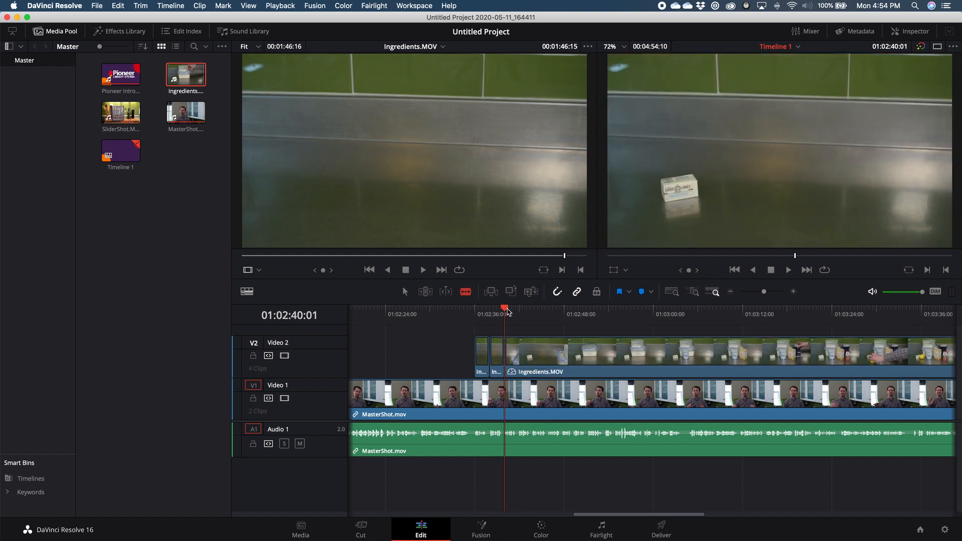
drag(511, 312, 539, 312)
click(542, 357)
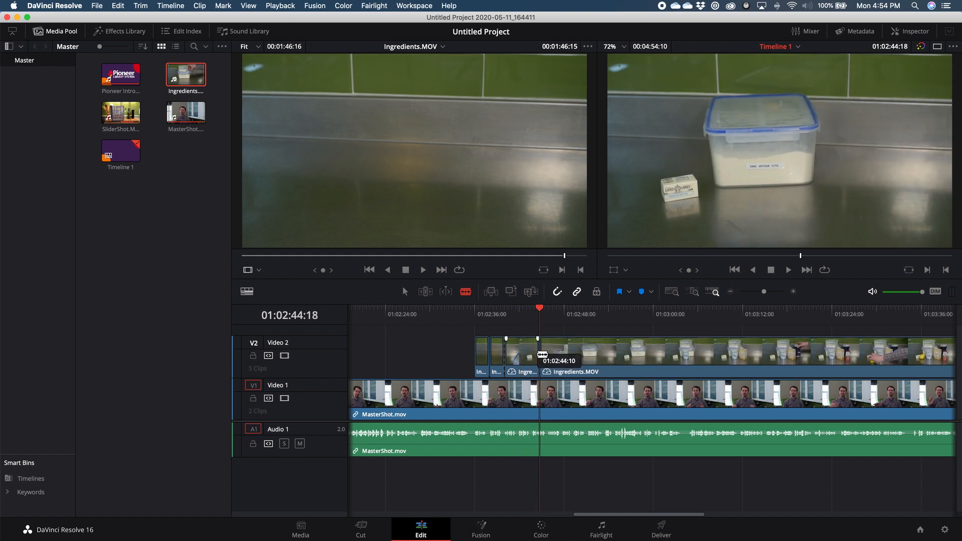
- Remove the Ingredients.MOV segment between 01:02:40:01 and 01:02:44:18, close its gap, and save the project
key(a)
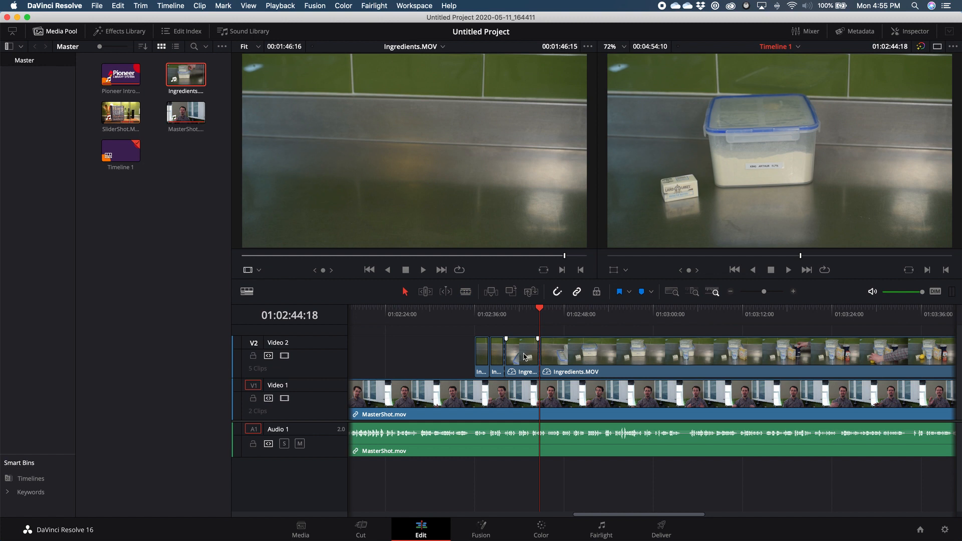
click(524, 358)
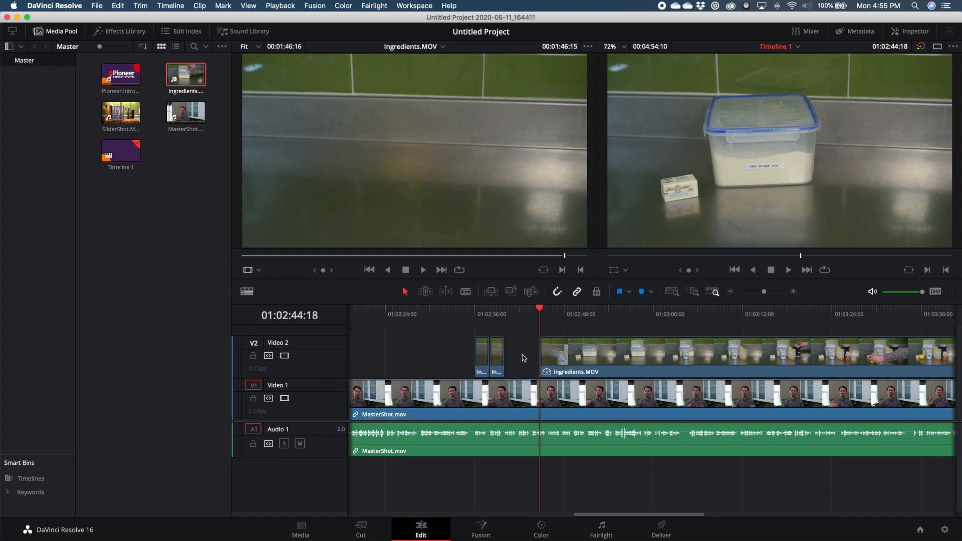
key(Delete)
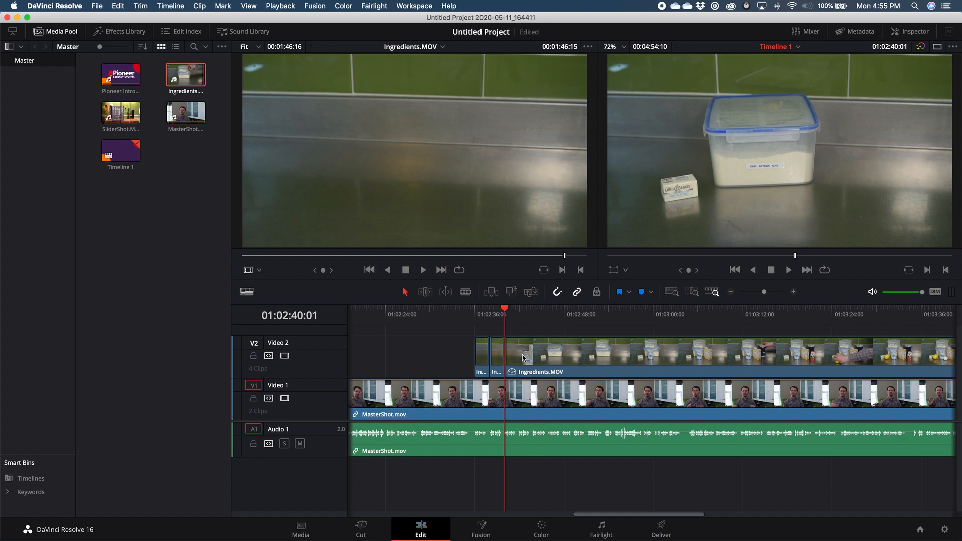
key(cmd+s)
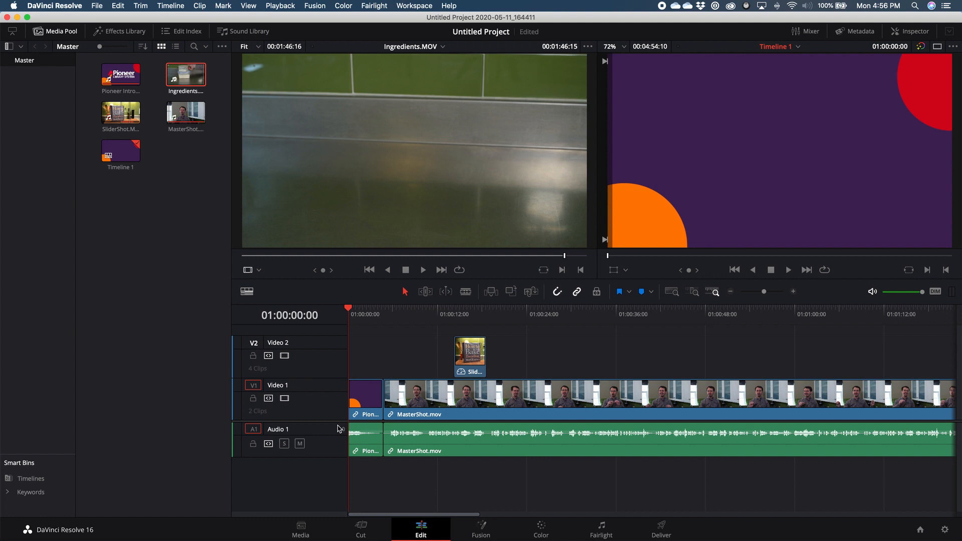
- Load the timeline's Pioneer intro clip into the source viewer, play its audio, and mark its out point at 01:00:04:03
double_click(368, 450)
key(space)
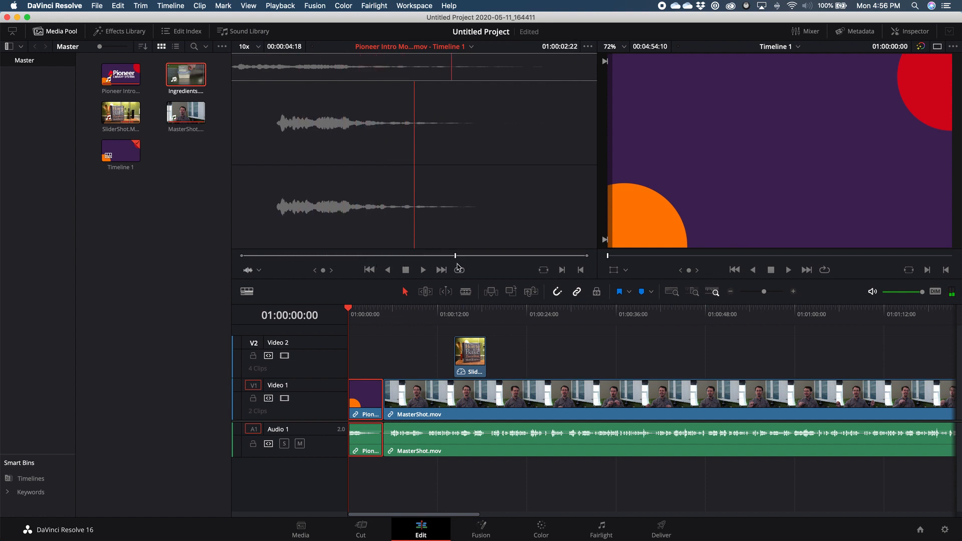
drag(532, 271, 544, 270)
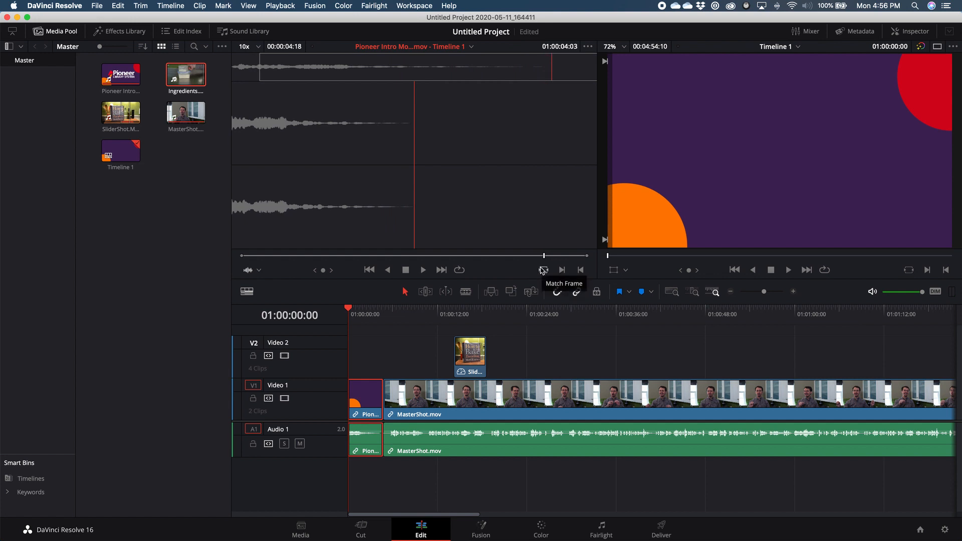
key(o)
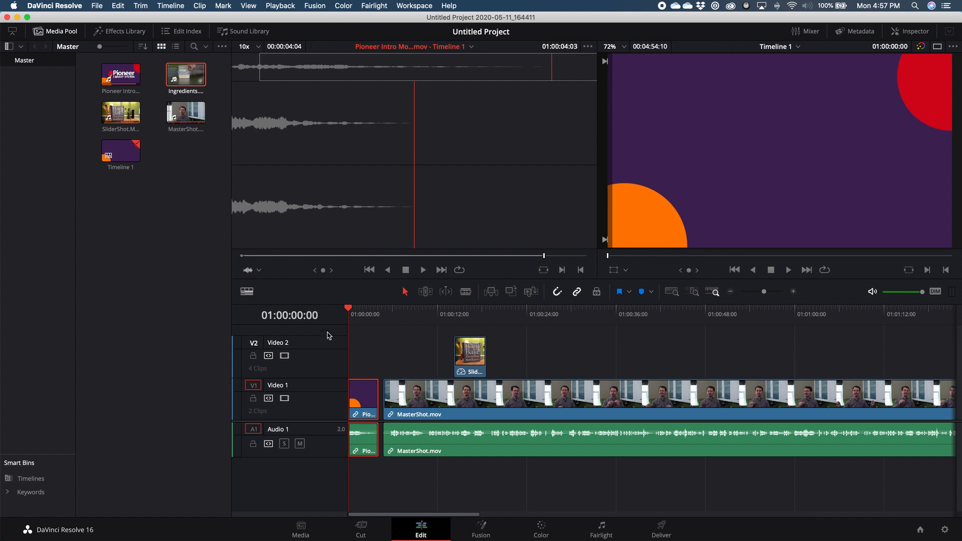
- Move the Pioneer intro clip up to Video 2 with its audio on Audio 2, and unlink its video from its audio
click(366, 393)
drag(367, 387, 353, 360)
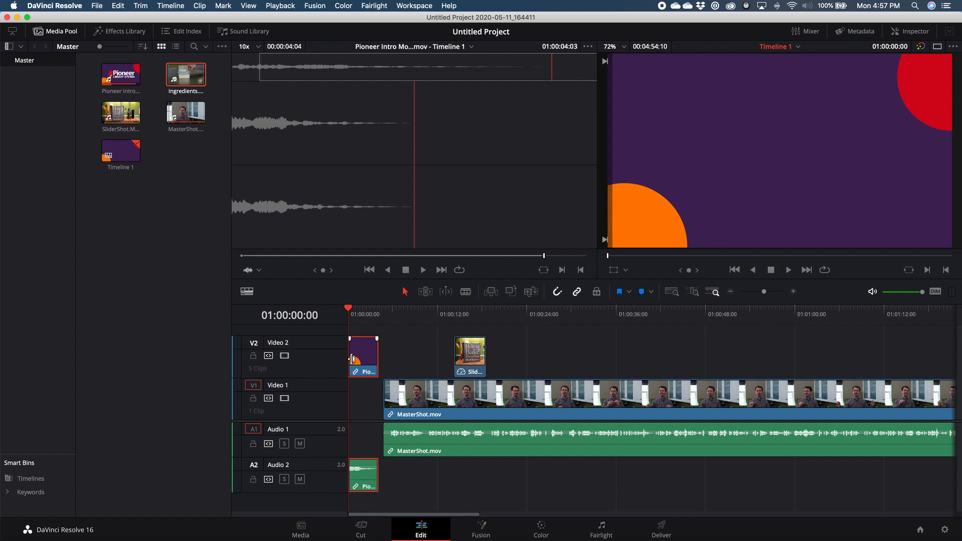
right_click(365, 359)
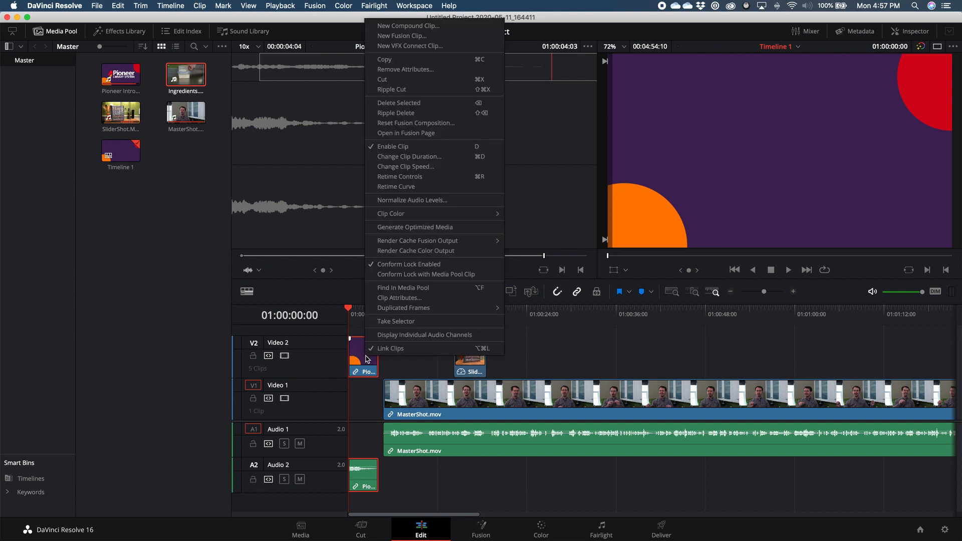
click(390, 349)
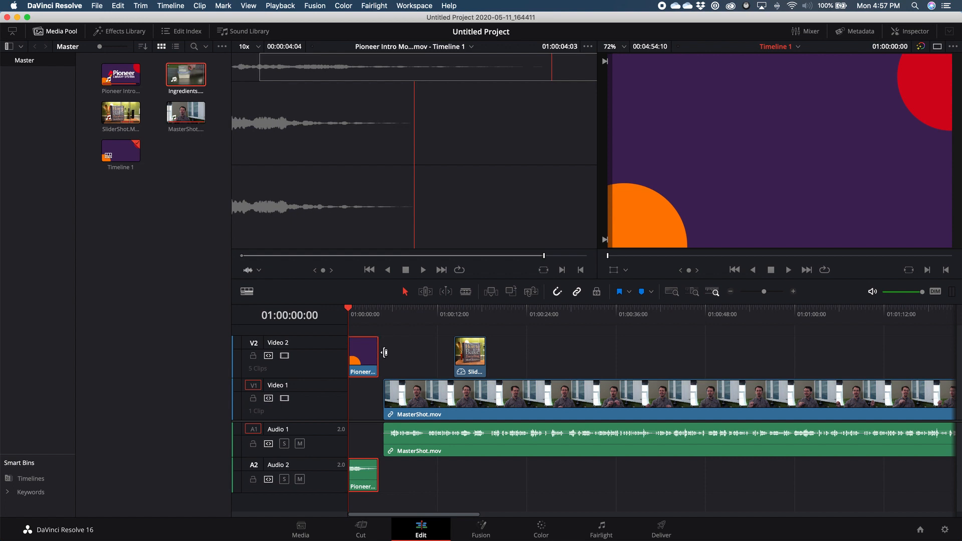
- Trim the end of the Pioneer intro's video on Video 2 to a length of about 2.7 seconds, leaving its audio untouched
click(380, 353)
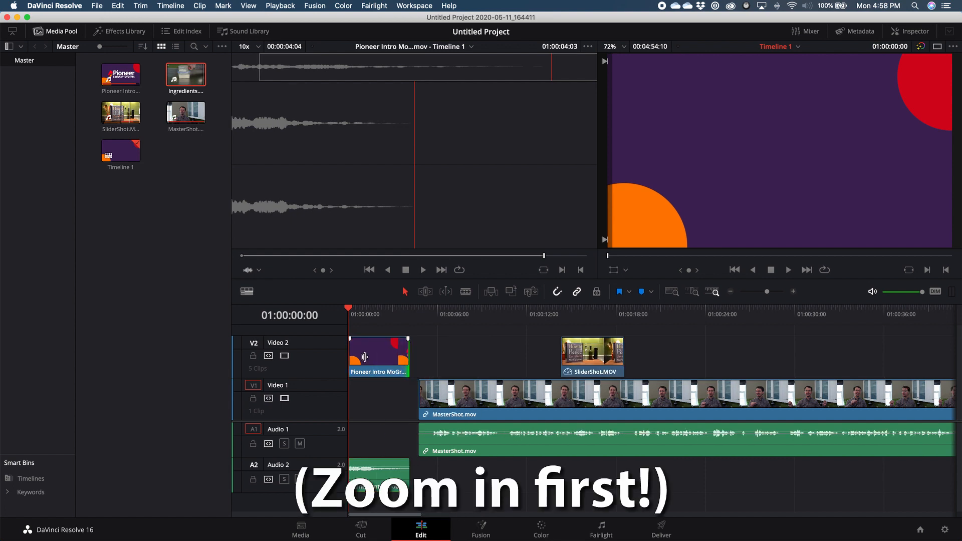
key(super+=)
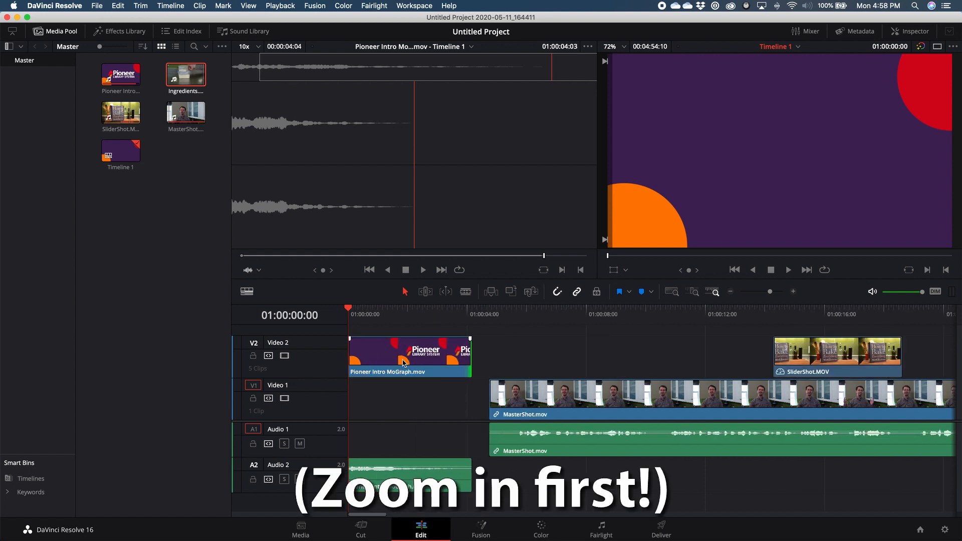
drag(468, 358, 424, 359)
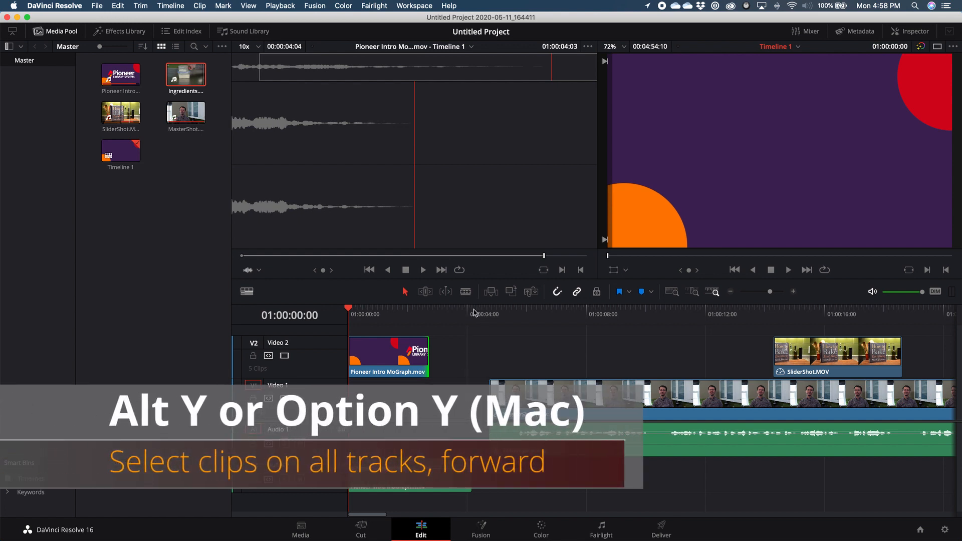
- Shift all clips from MasterShot.mov onward 2 seconds earlier to meet the intro's end, and move the intro video down to Video 1
drag(473, 308, 493, 311)
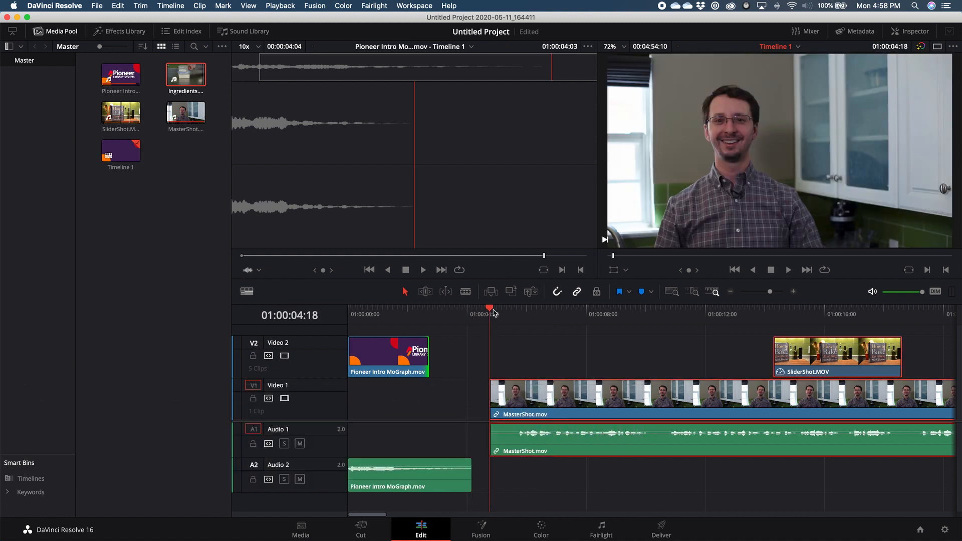
key(y)
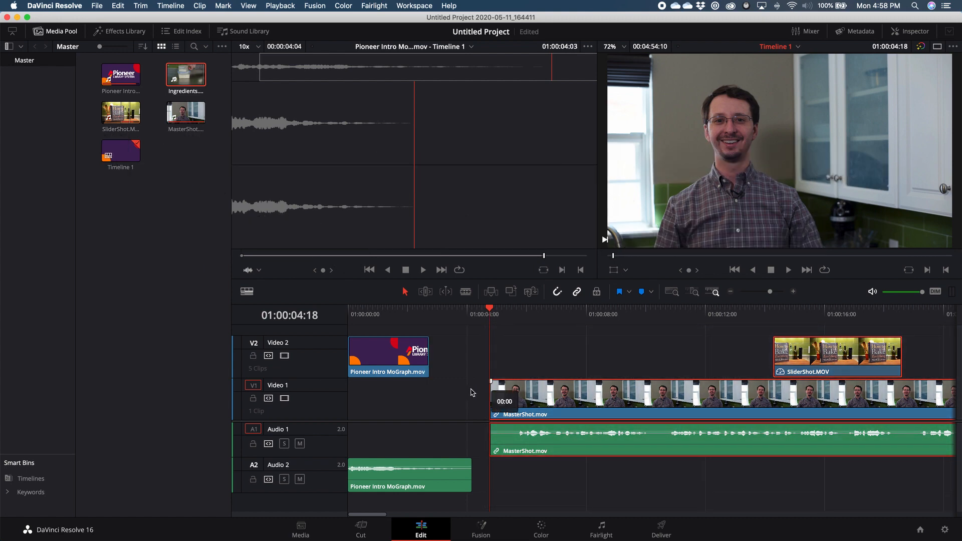
drag(471, 393, 434, 387)
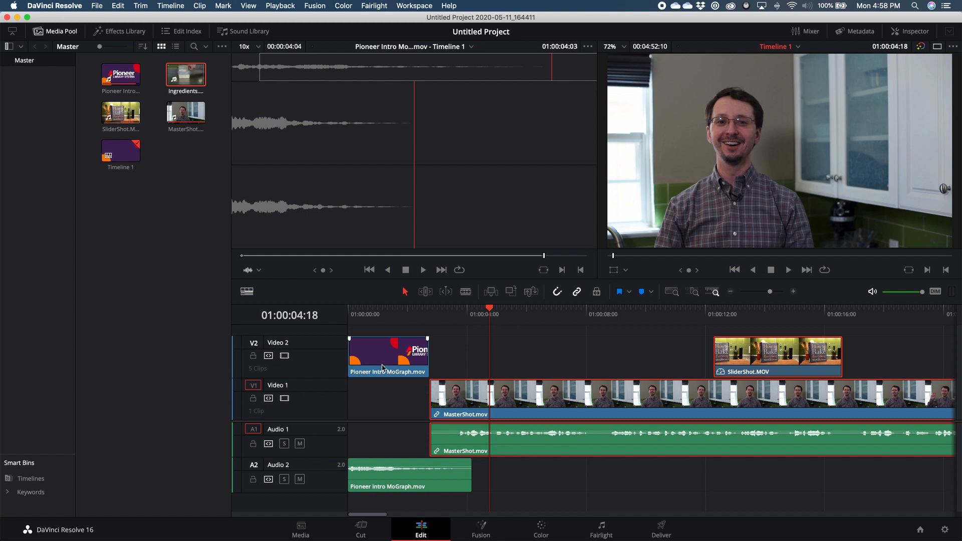
drag(382, 367, 378, 393)
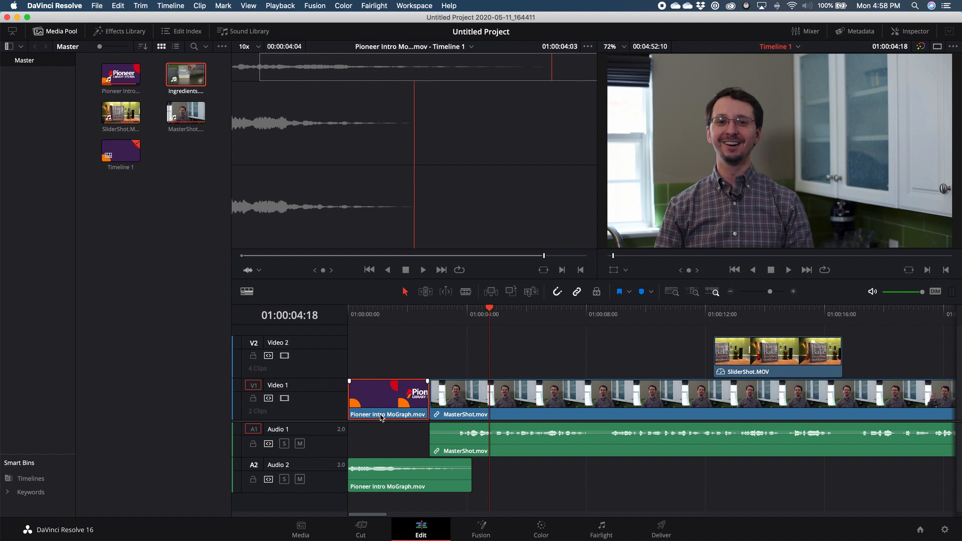
- Unlink MasterShot.mov's video and audio and add a 12 frame cross dissolve between the intro and MasterShot.mov on Video 1
click(470, 407)
right_click(470, 407)
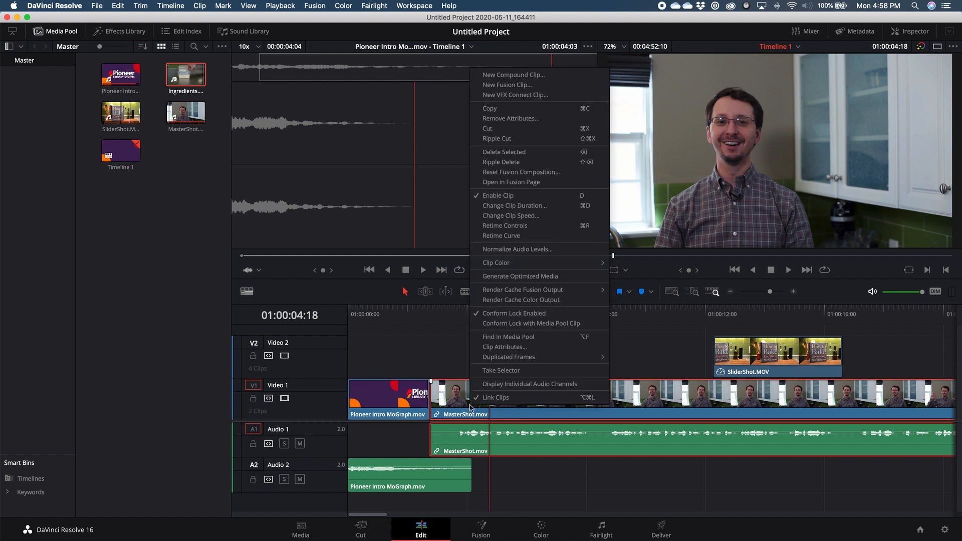
click(481, 399)
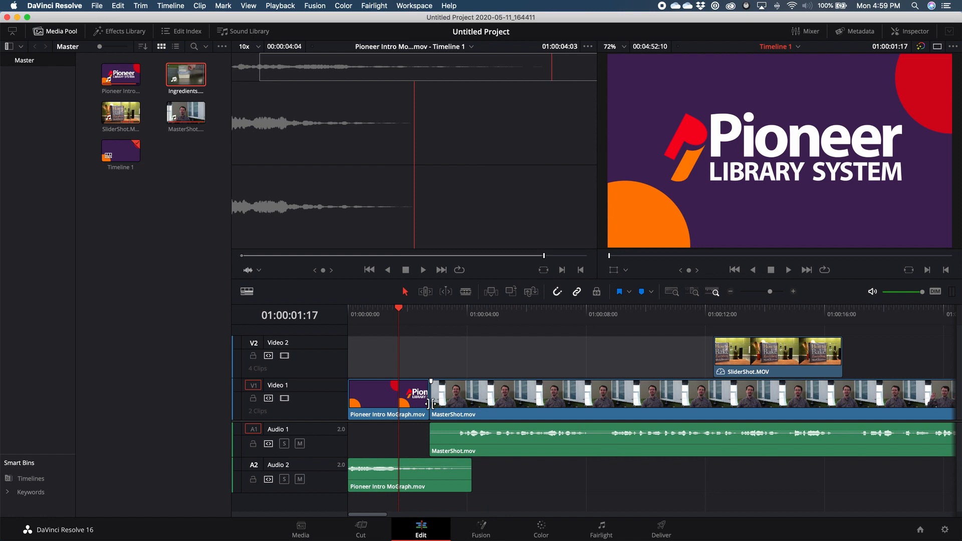
right_click(431, 404)
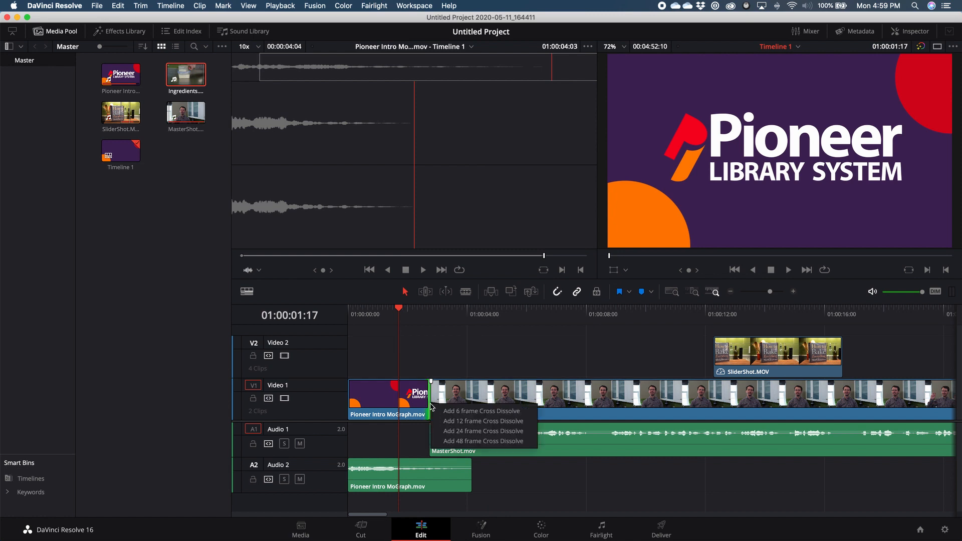
click(443, 421)
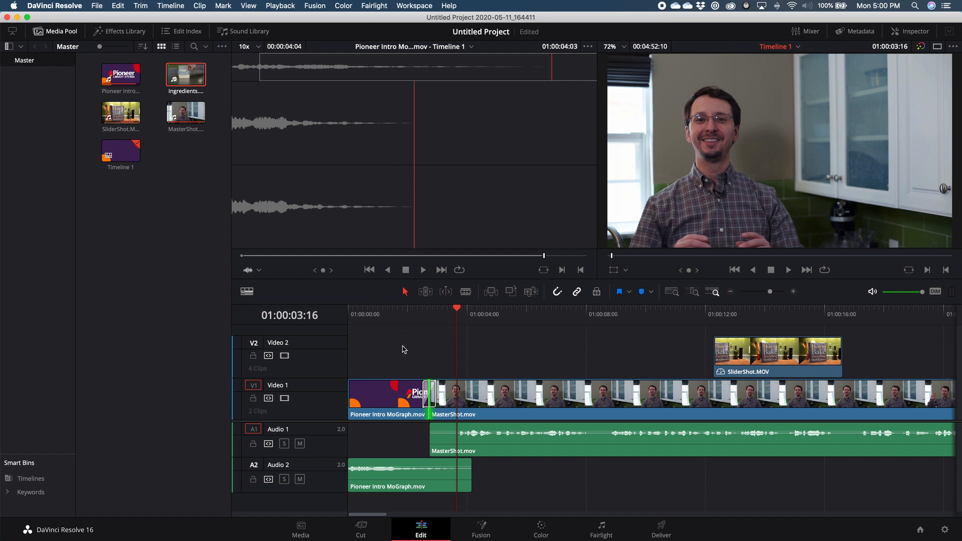
- Relink MasterShot.mov's video on Video 1 with its audio on Audio 1 and switch to Trim Edit mode
click(501, 438)
click(503, 400)
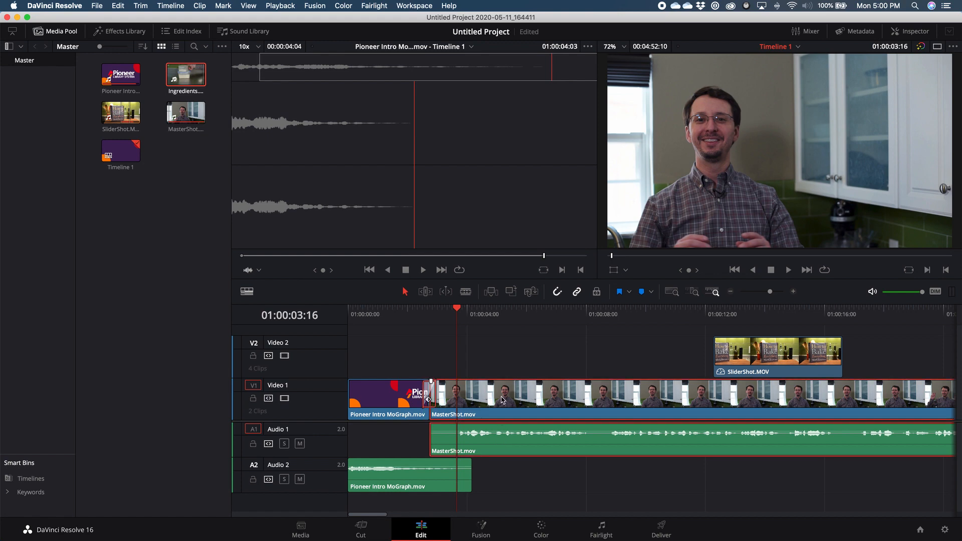
right_click(503, 399)
click(509, 392)
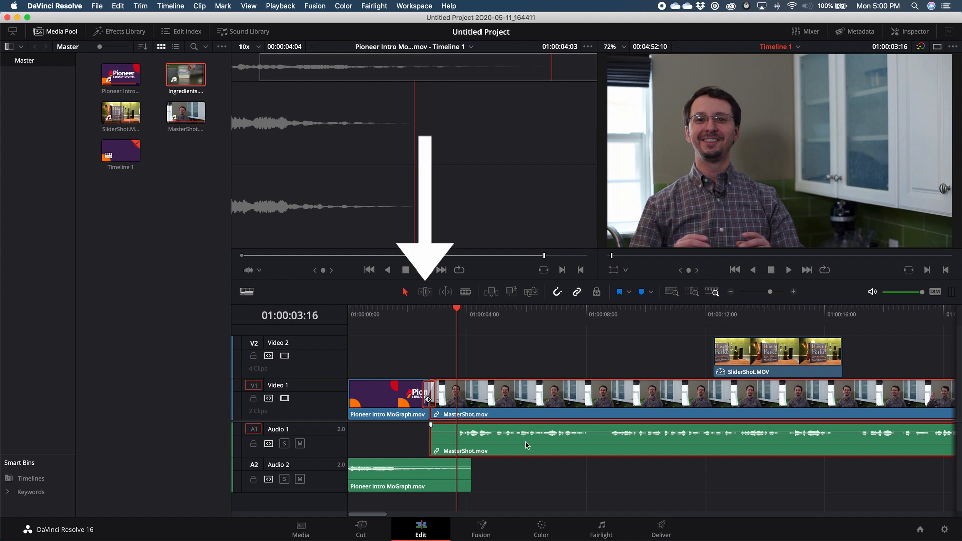
key(t)
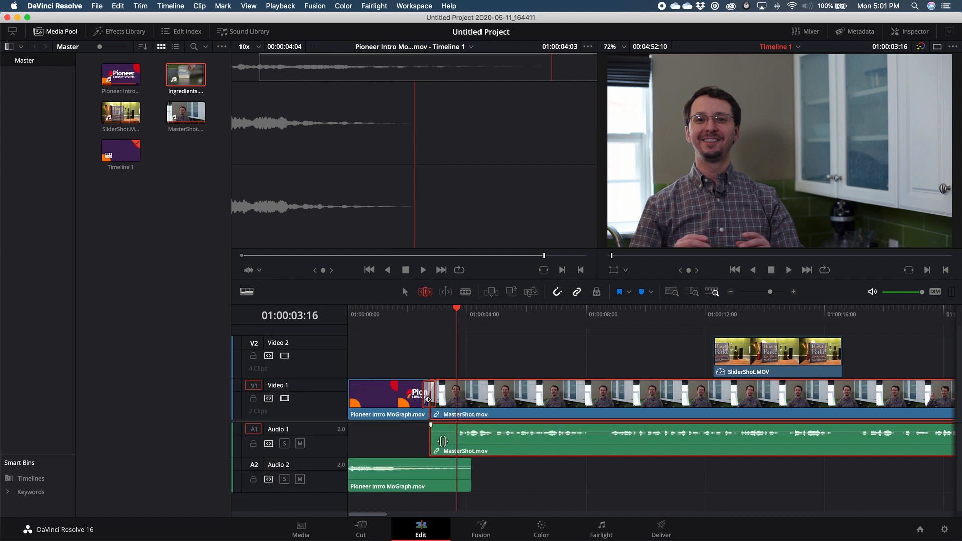
- Ripple-trim about 14 frames off the start of MasterShot.mov, keeping the dissolve, and play back the transition from the intro
click(434, 415)
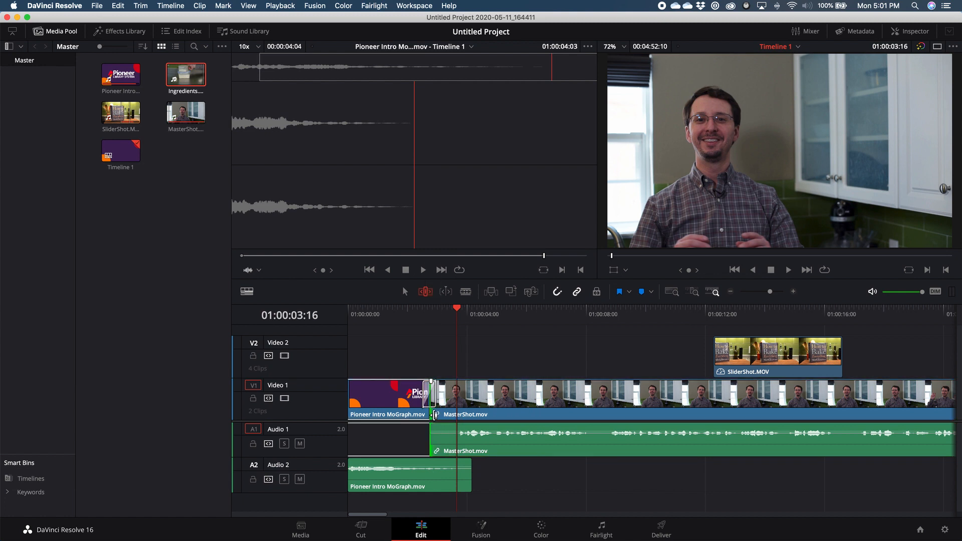
drag(434, 414, 449, 414)
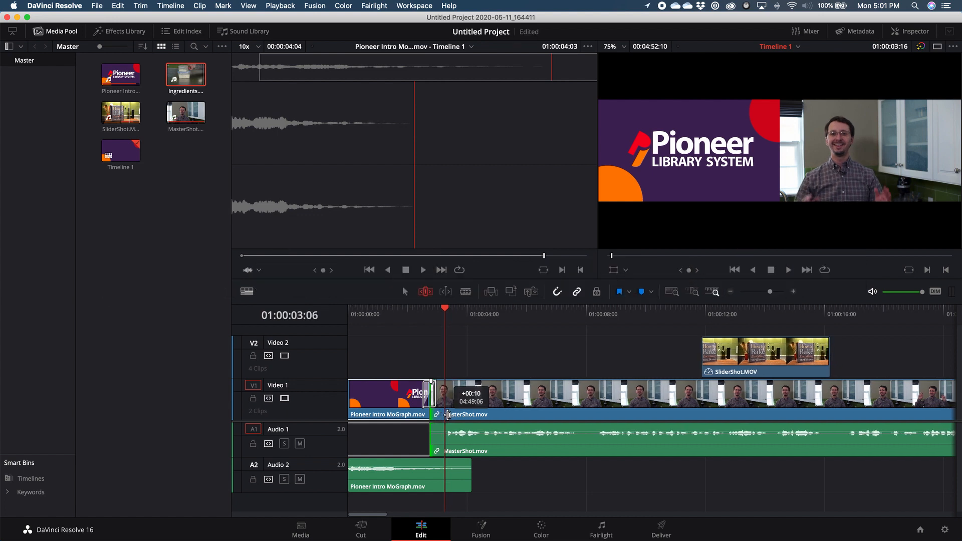
drag(449, 414, 449, 415)
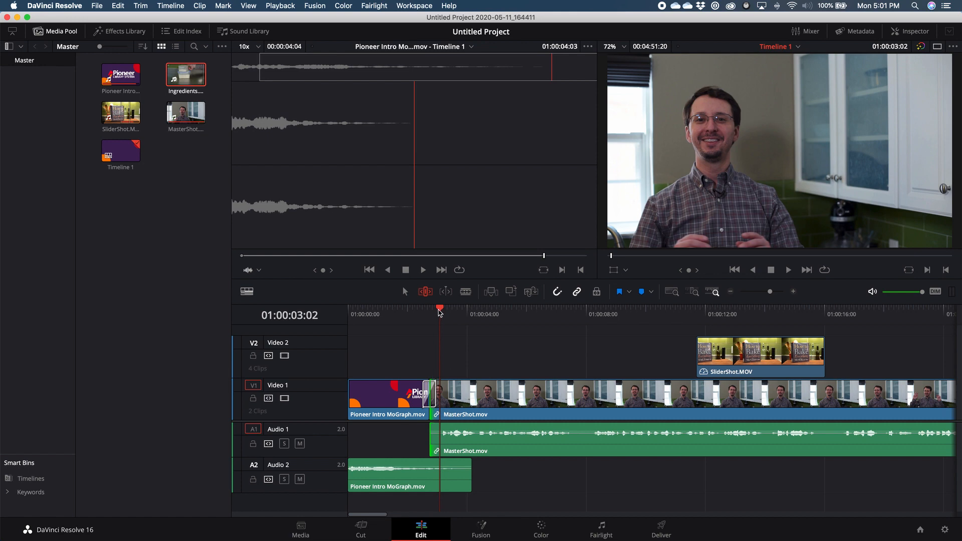
drag(440, 310, 422, 317)
click(409, 319)
key(space)
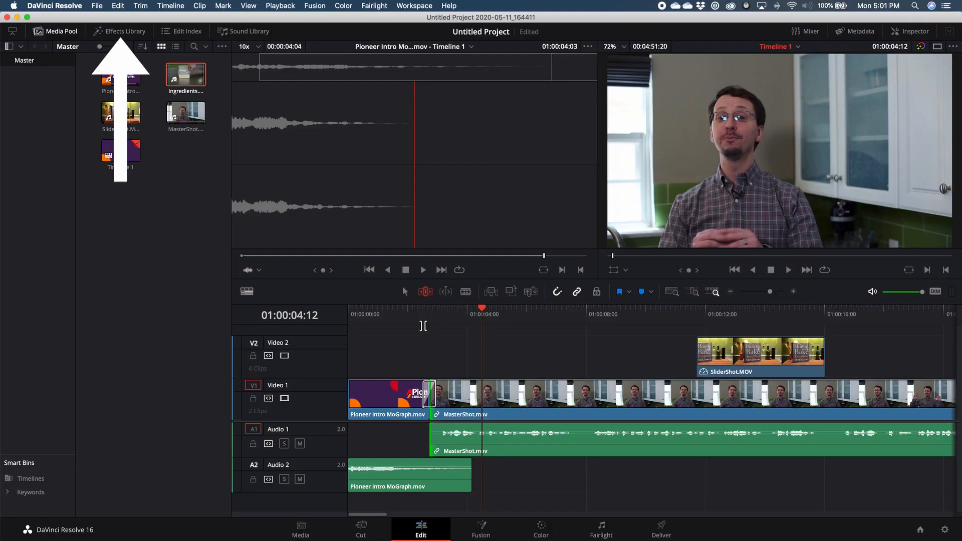
- Place a Lower 3rd Simple Box 2 Line title on Video 2 above the start of MasterShot.mov and open its settings
click(125, 31)
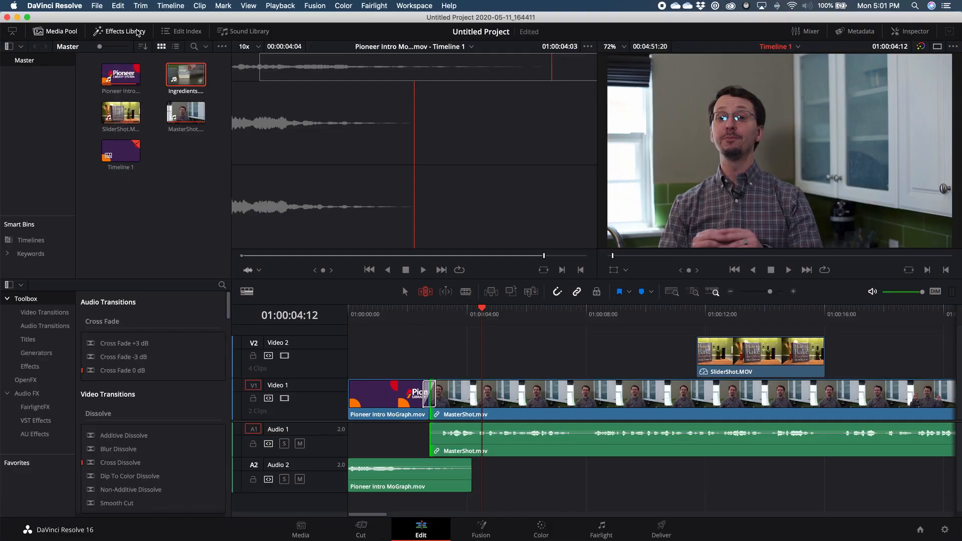
click(29, 340)
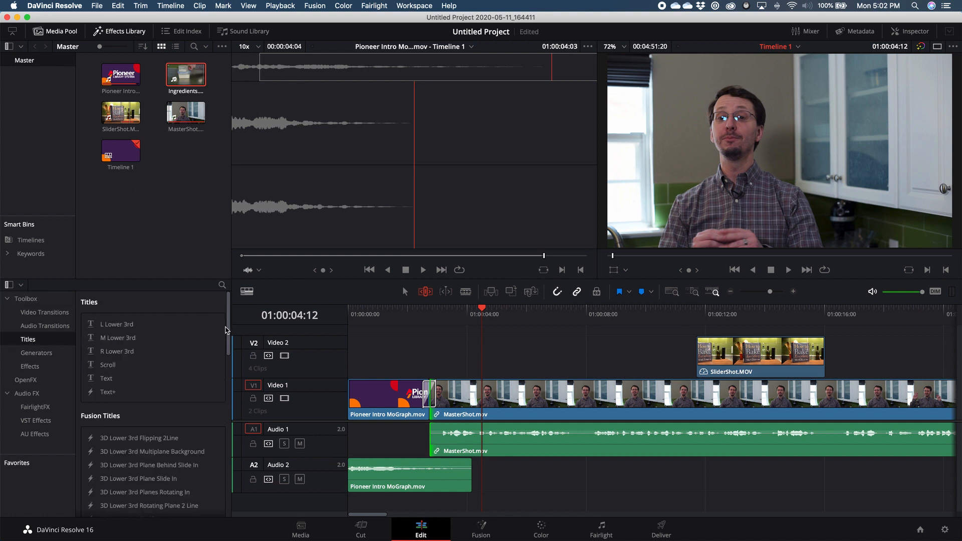
drag(227, 331, 222, 445)
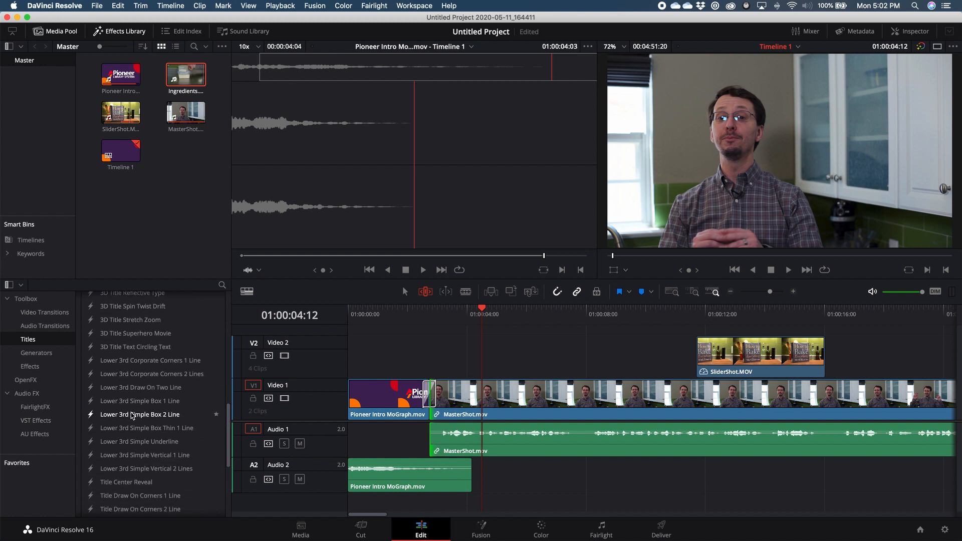
drag(132, 416, 434, 351)
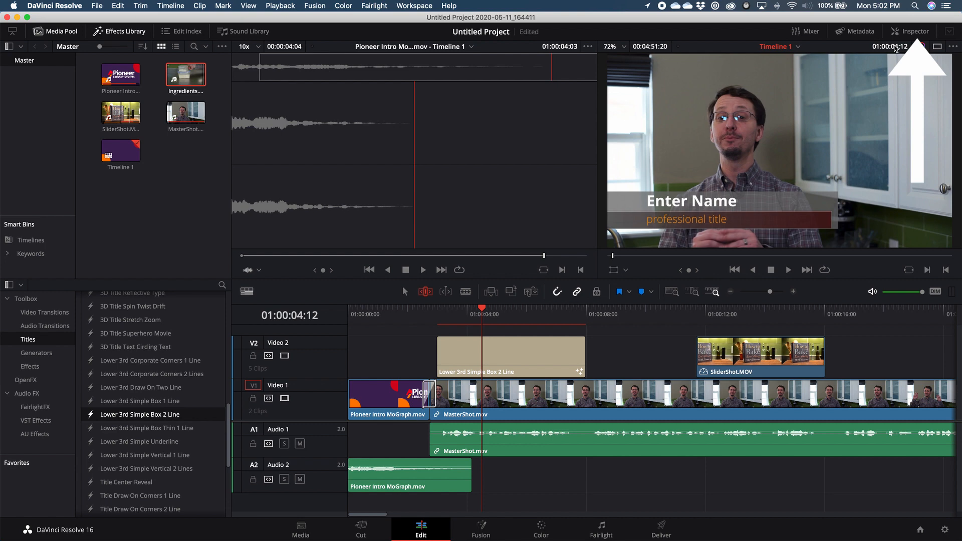
click(909, 32)
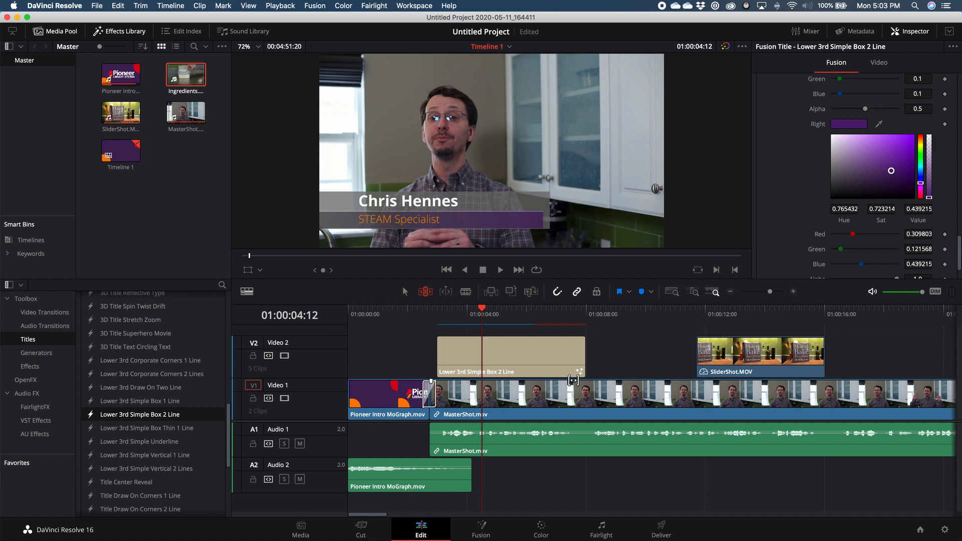
- Add a plain Text title on a new video track above SliderShot.MOV, beginning partway through that clip
click(696, 315)
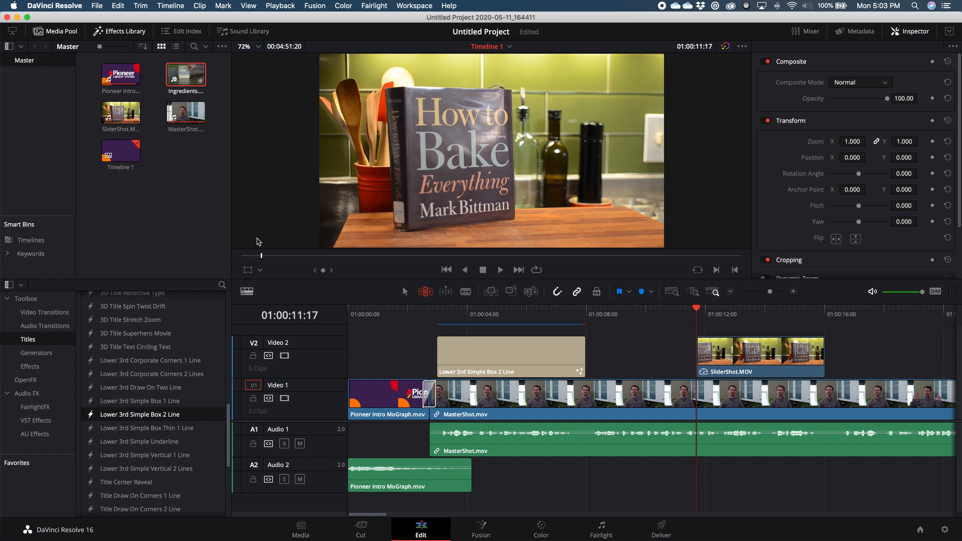
drag(229, 412, 241, 292)
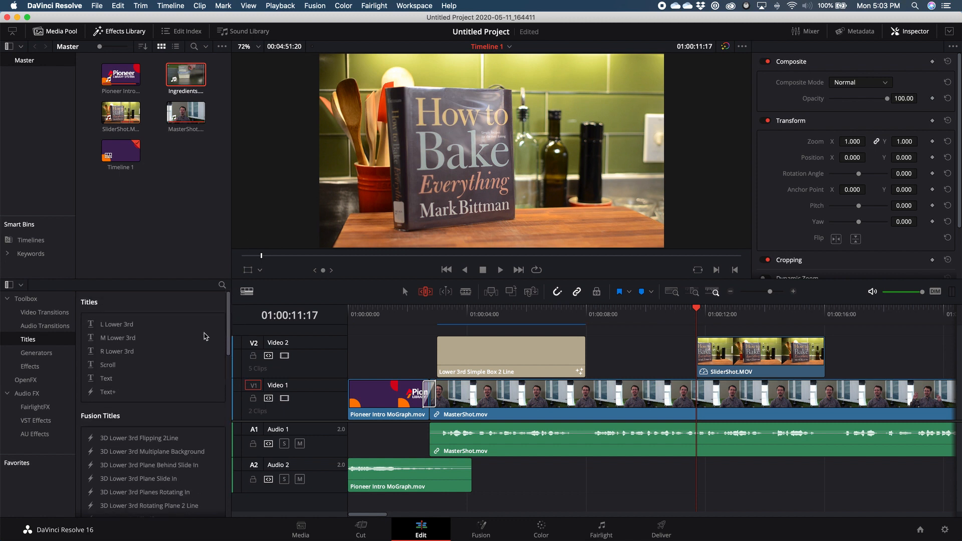
click(121, 384)
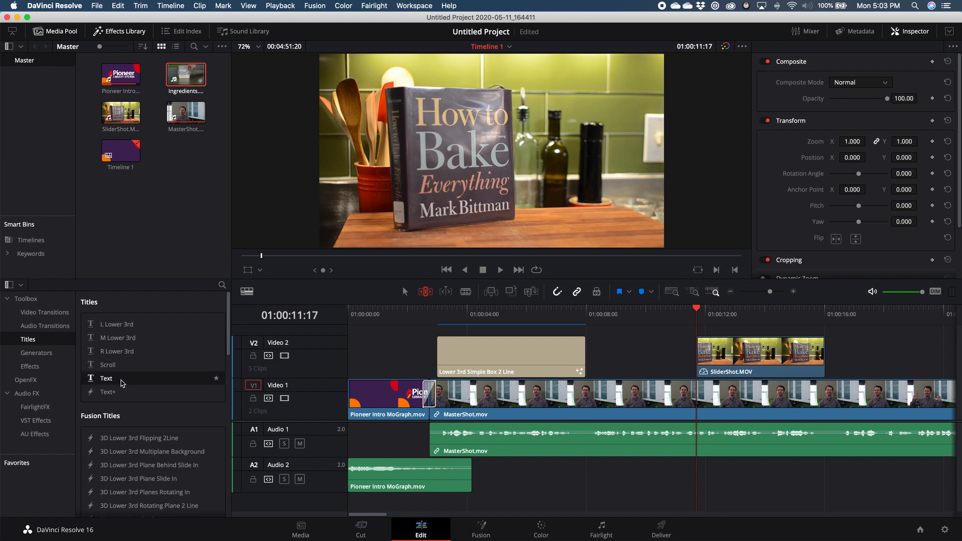
drag(122, 383, 729, 329)
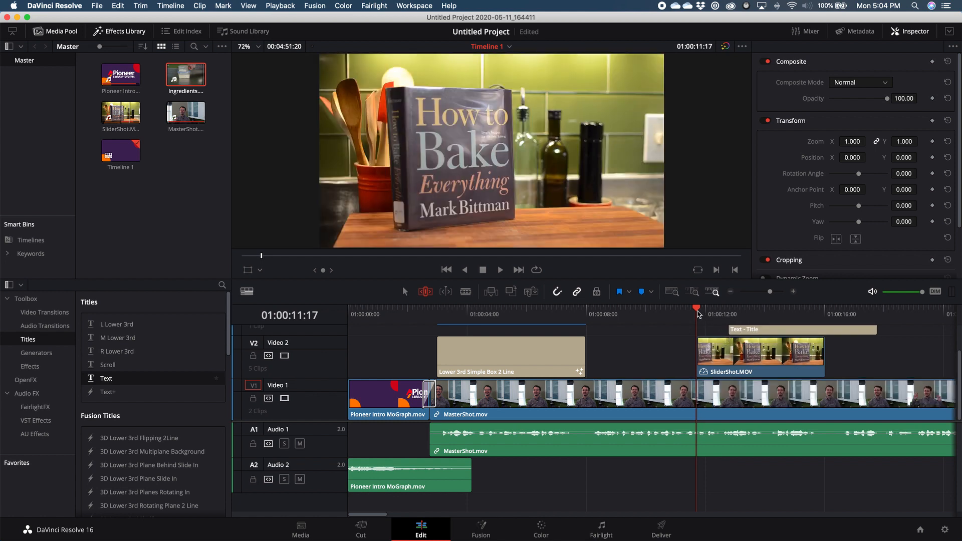
- Move the Text title to start at 01:00:13:10 and trim its end to match the end of SliderShot.MOV
drag(706, 312, 711, 312)
key(space)
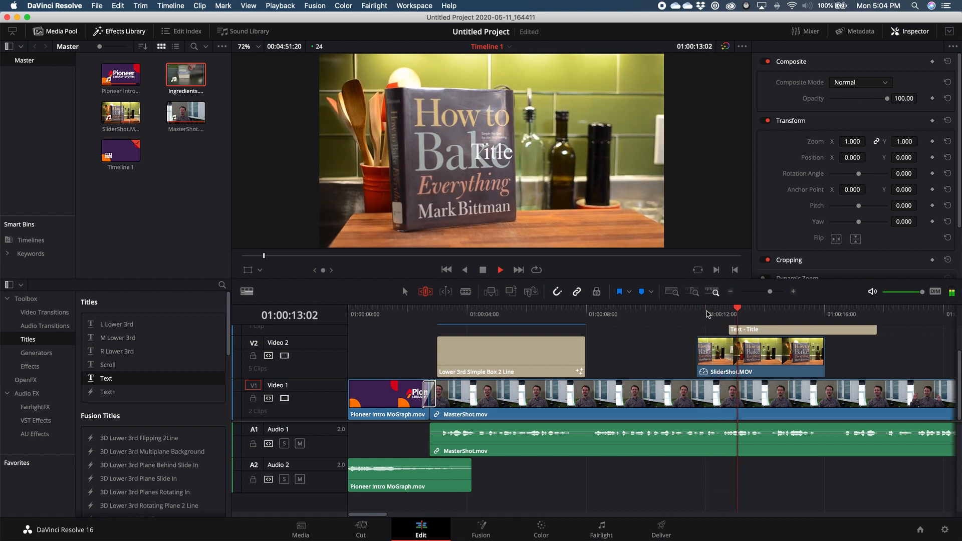
click(749, 313)
drag(751, 312, 786, 329)
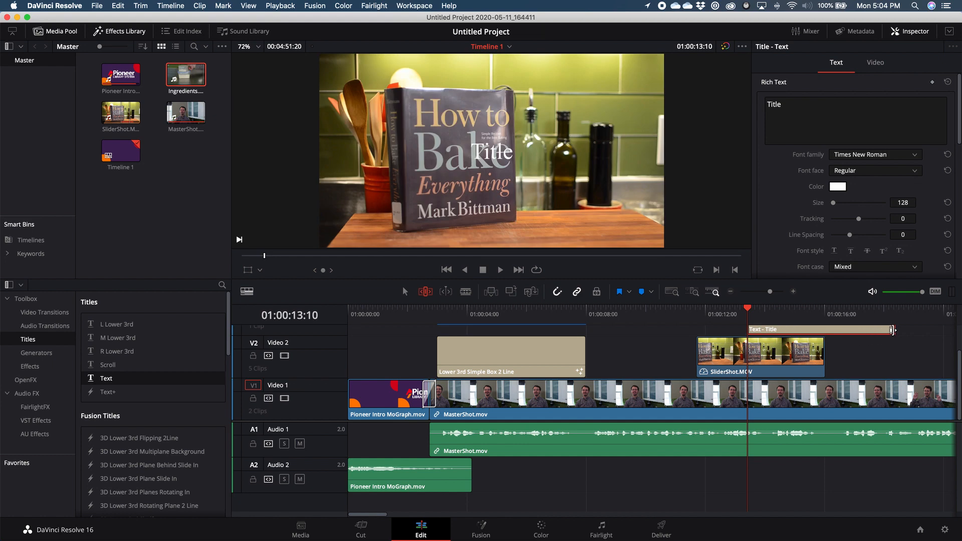
drag(896, 332, 825, 331)
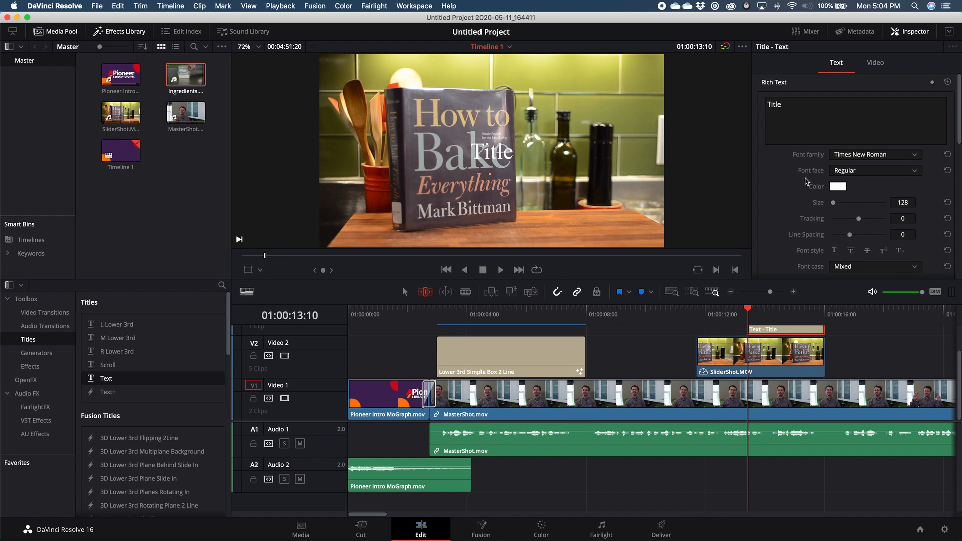
- Replace the Text title's wording with "Available on Hoopla!"
click(809, 107)
drag(809, 107, 757, 103)
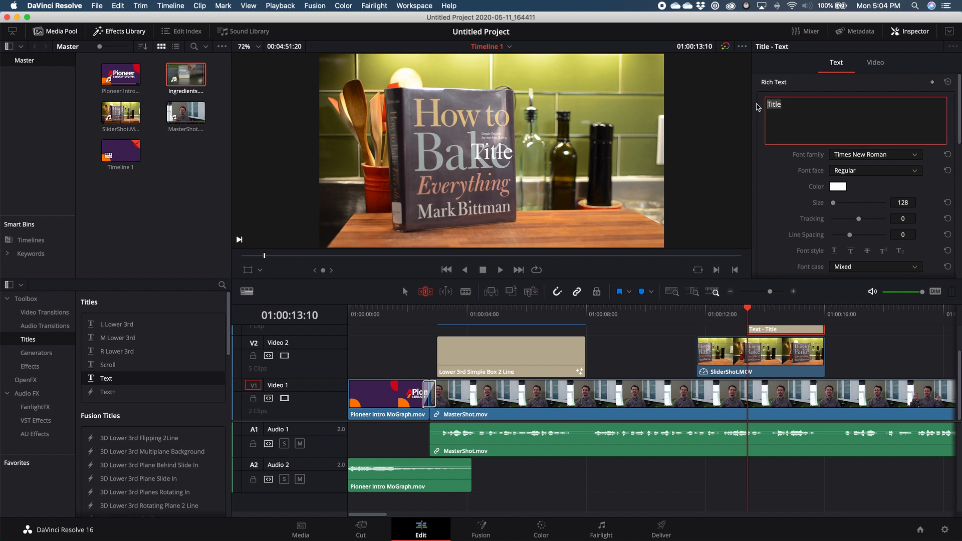
text(Available o)
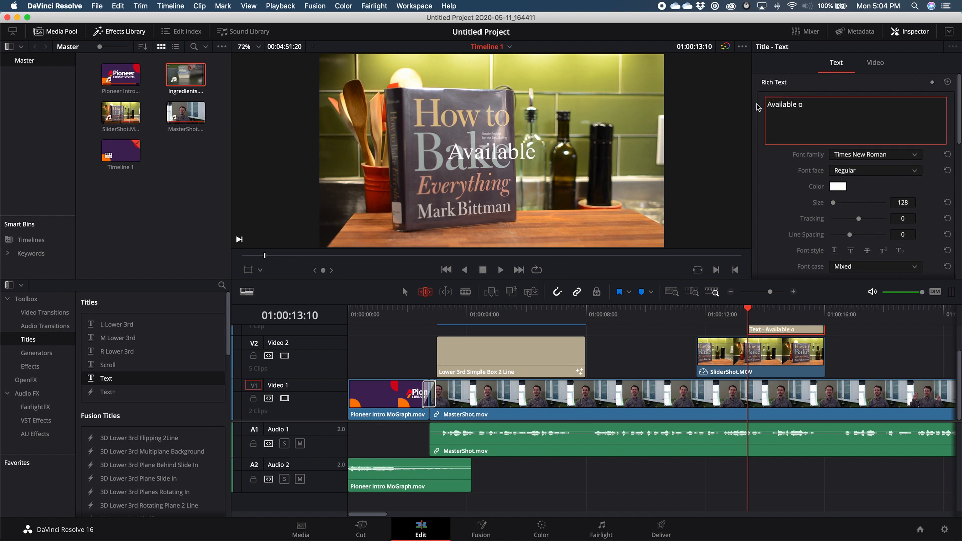
text(n Hoopla!)
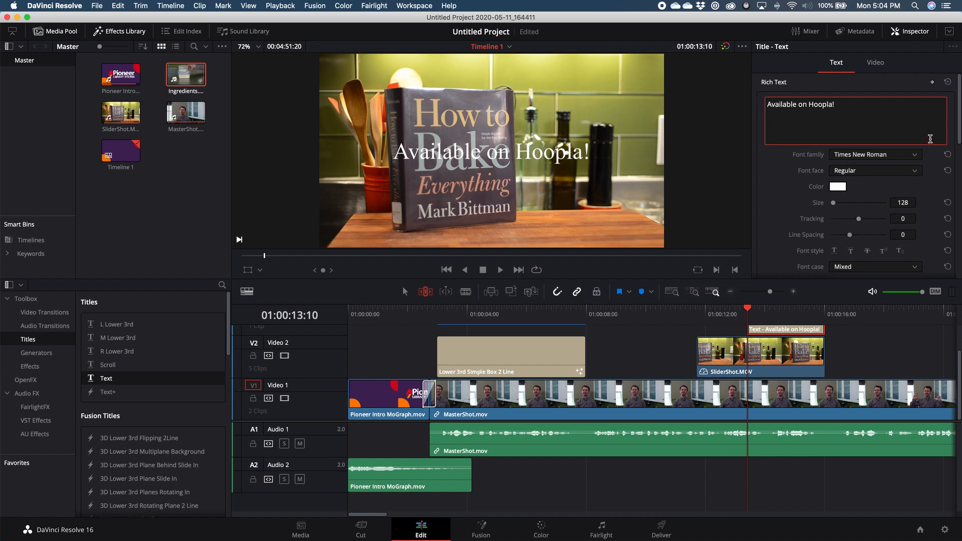
- Set the title's font to Myriad Pro Bold and move the text up above the book, near the frame's upper edge
click(915, 155)
scroll(901, 238, up, 10)
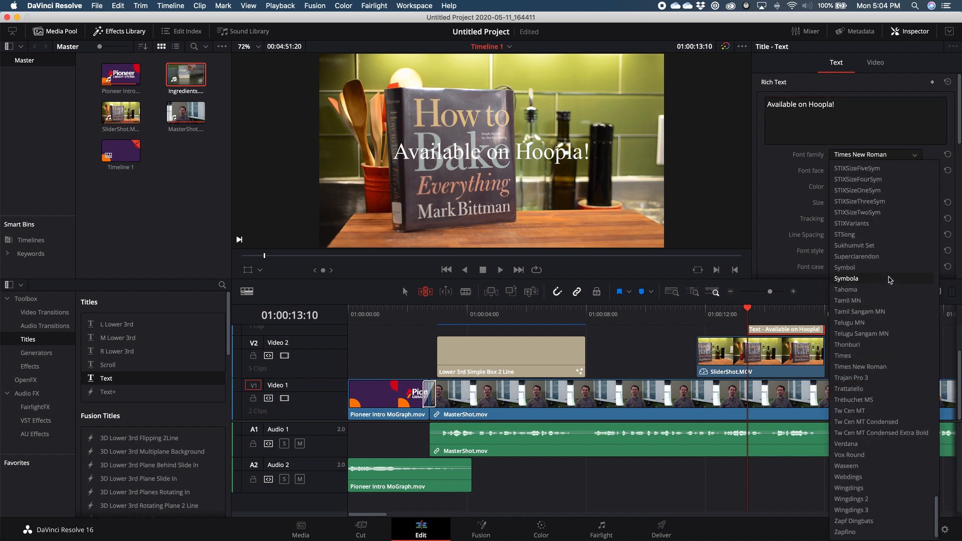
click(872, 220)
click(861, 173)
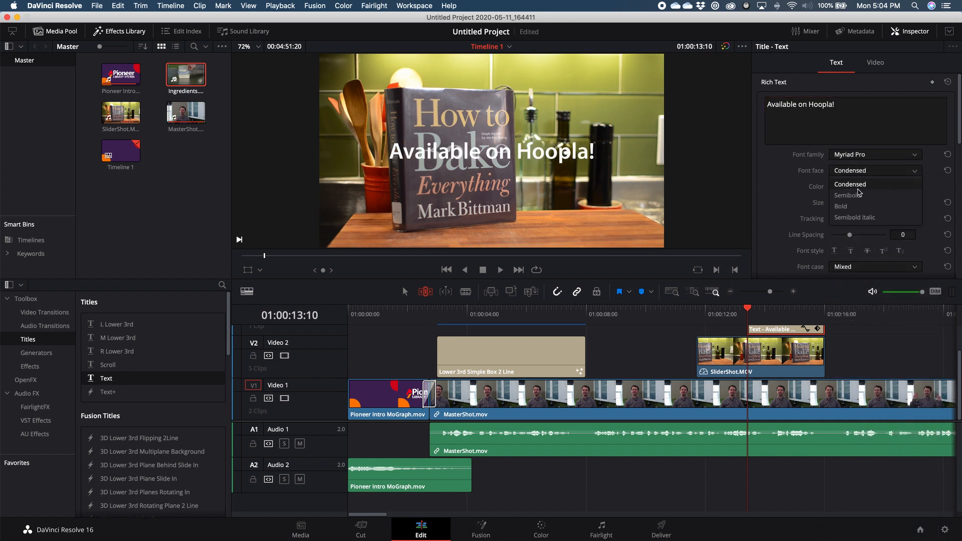
click(857, 210)
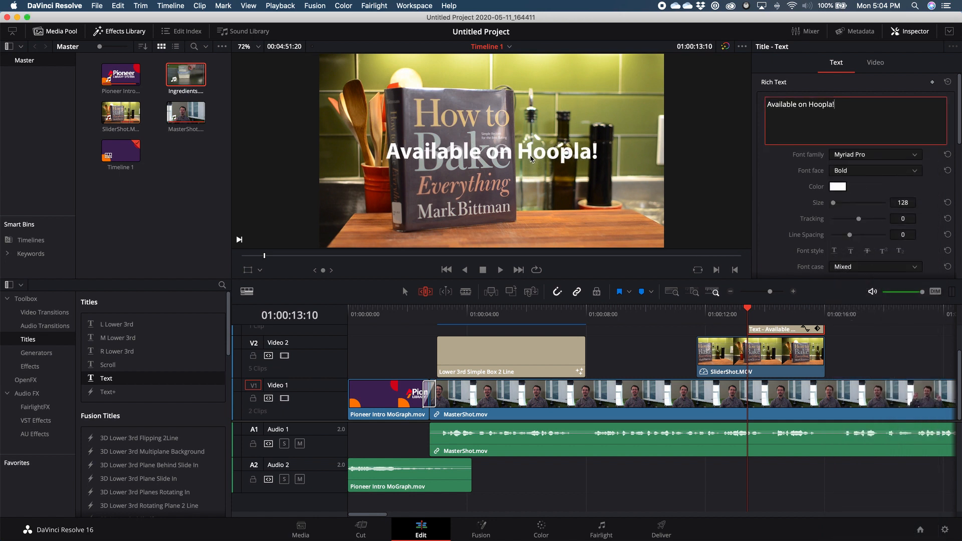
drag(531, 159, 525, 78)
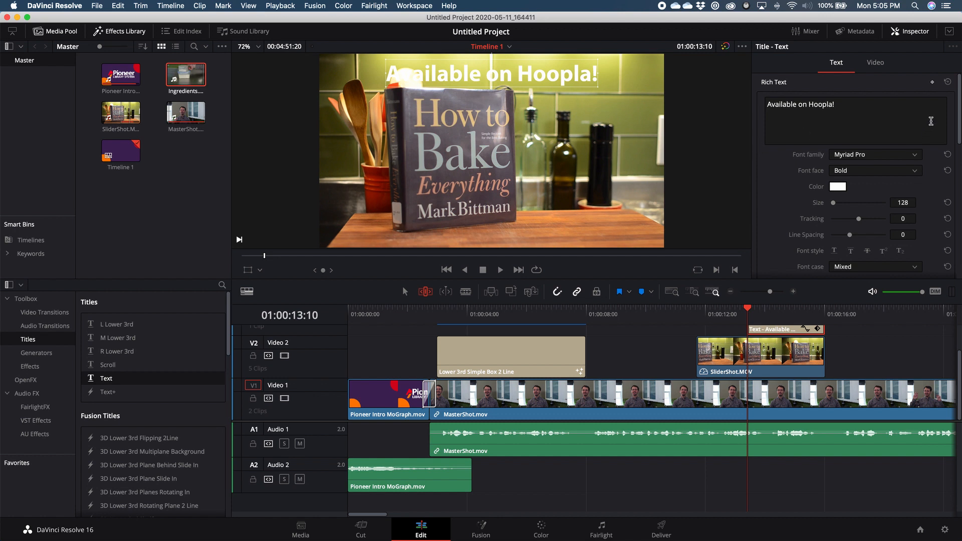
- Give the title a drop shadow with offset X 7, Y -7, blur 36 and opacity 69, plus a stroke of size 1
drag(959, 120, 953, 199)
click(855, 176)
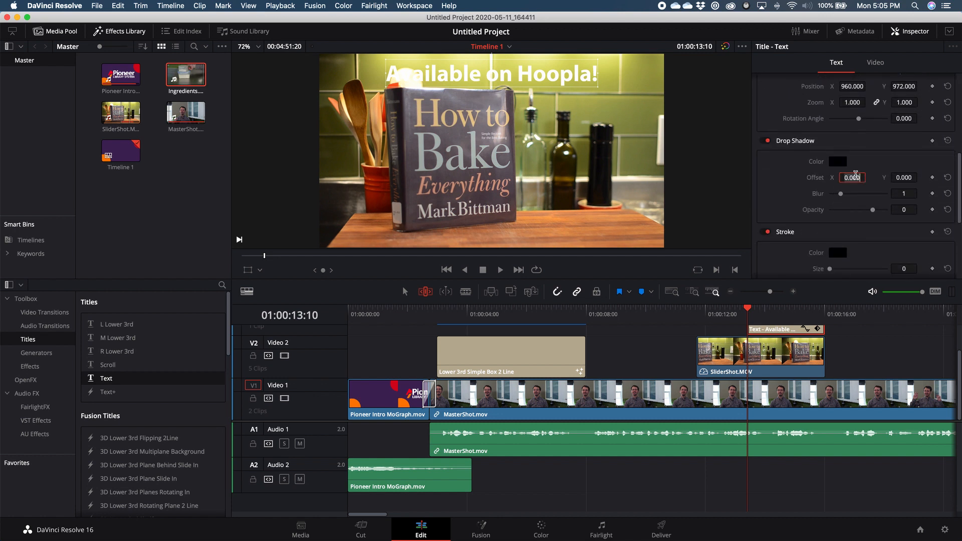
text(7)
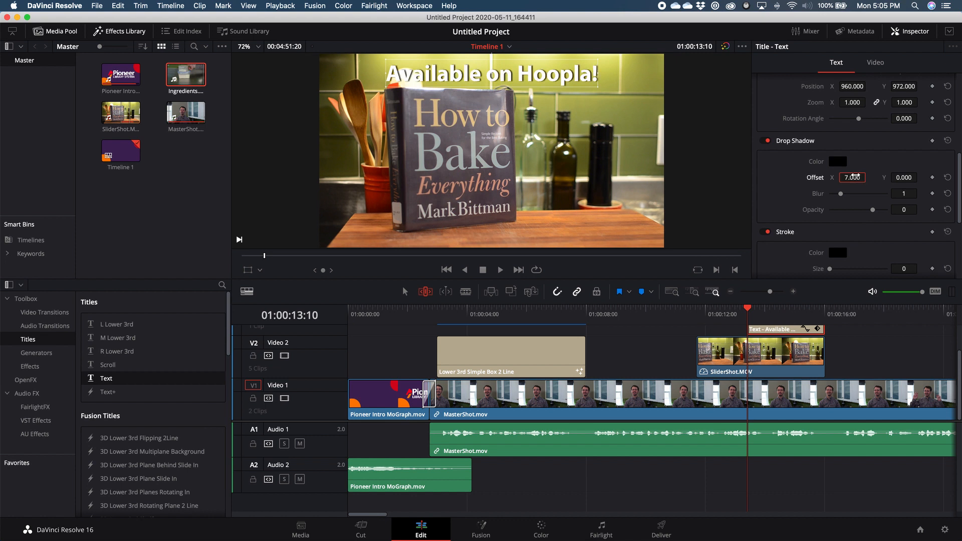
key(Tab)
text(-)
key(Return)
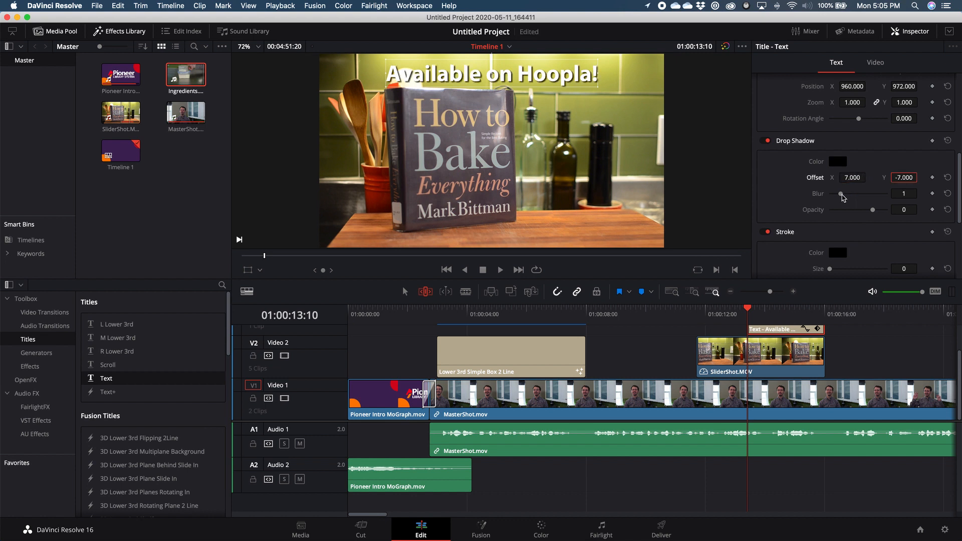
drag(841, 193, 869, 213)
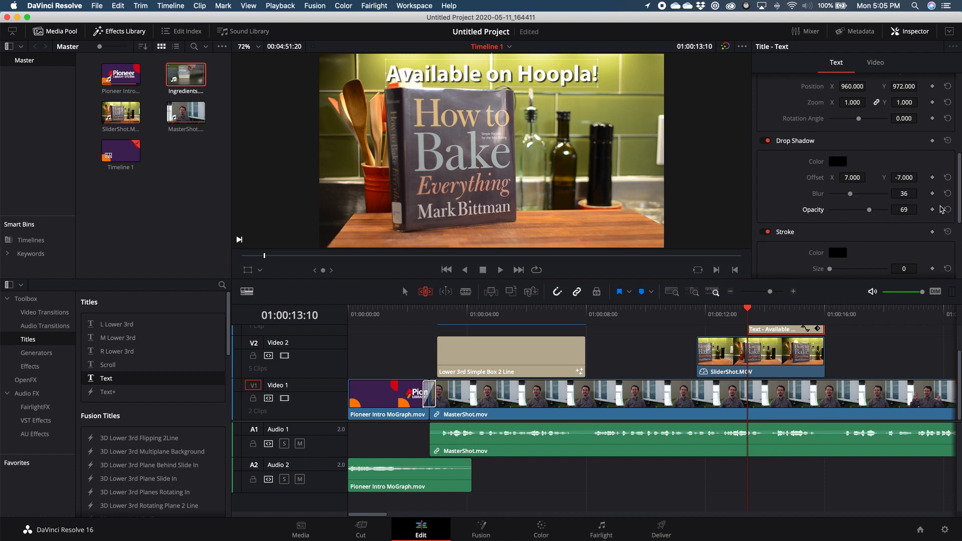
scroll(942, 221, down, 4)
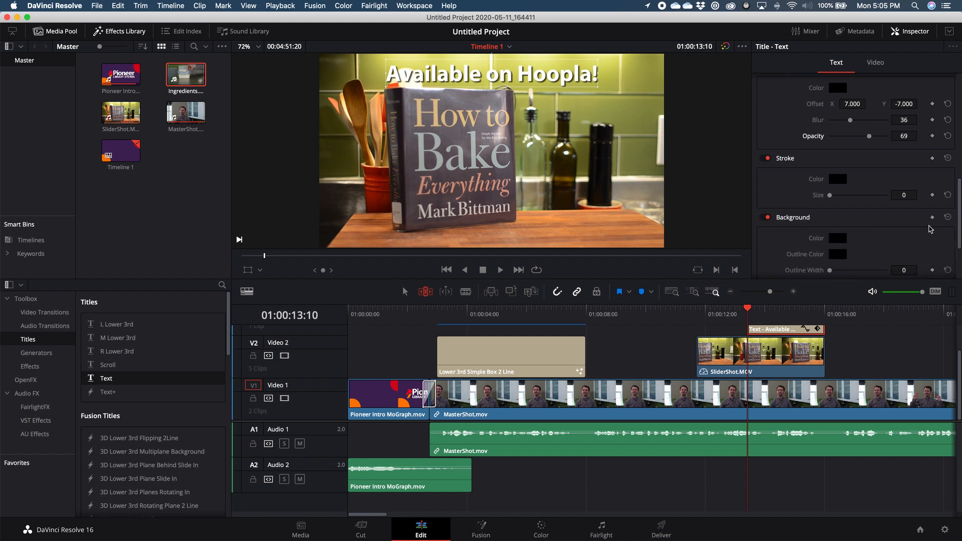
drag(830, 196, 835, 197)
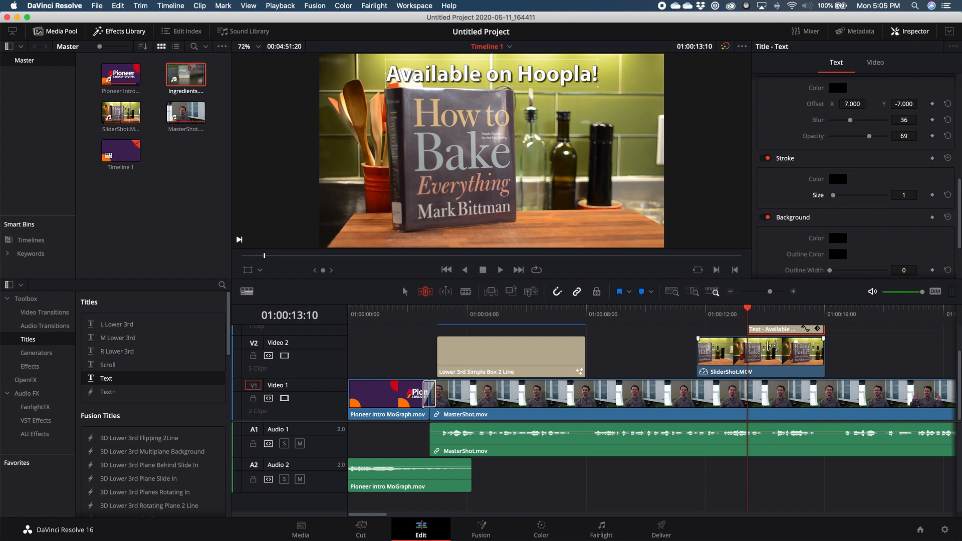
drag(750, 330, 742, 330)
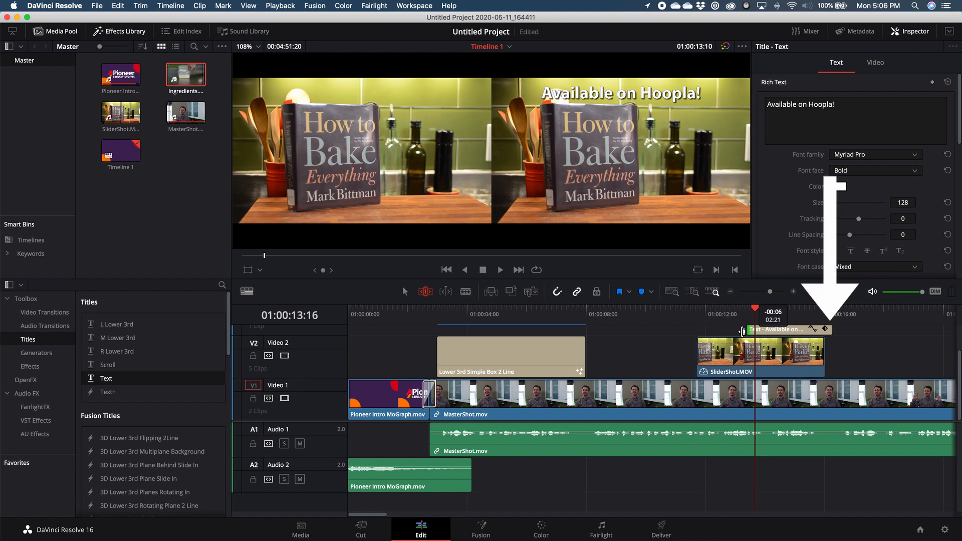
drag(743, 332, 740, 331)
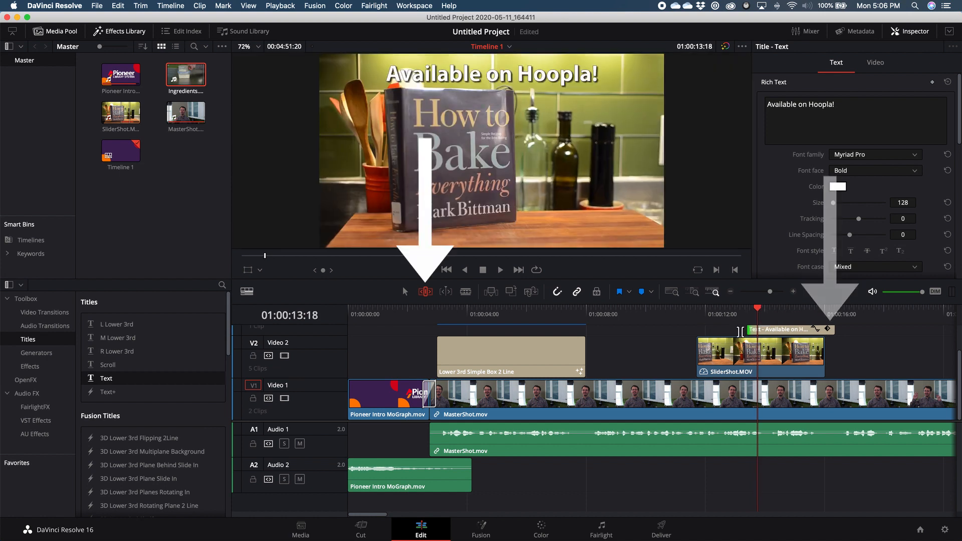
key(super+z)
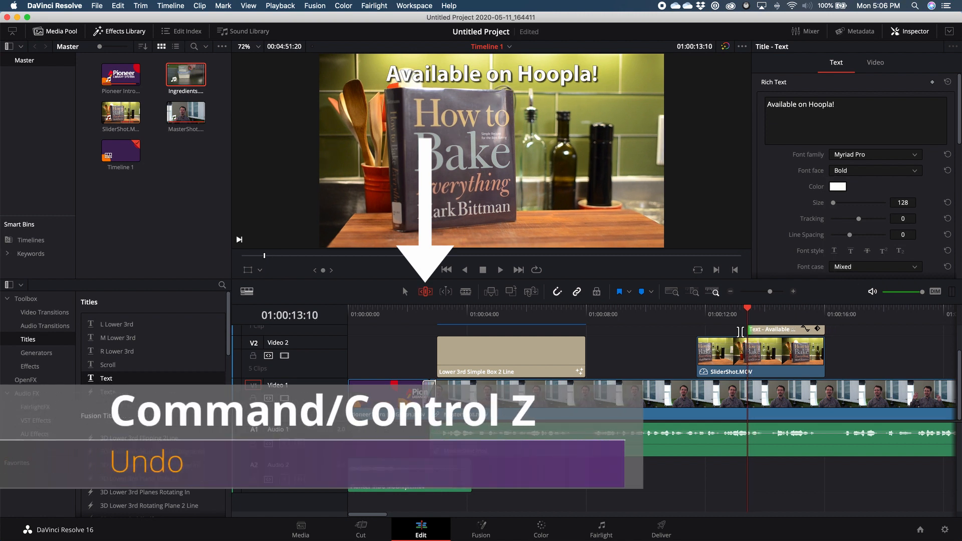
- Switch to Selection mode and extend the start of the "Available on Hoopla!" title about 0.6 seconds earlier, leaving its end in place
key(a)
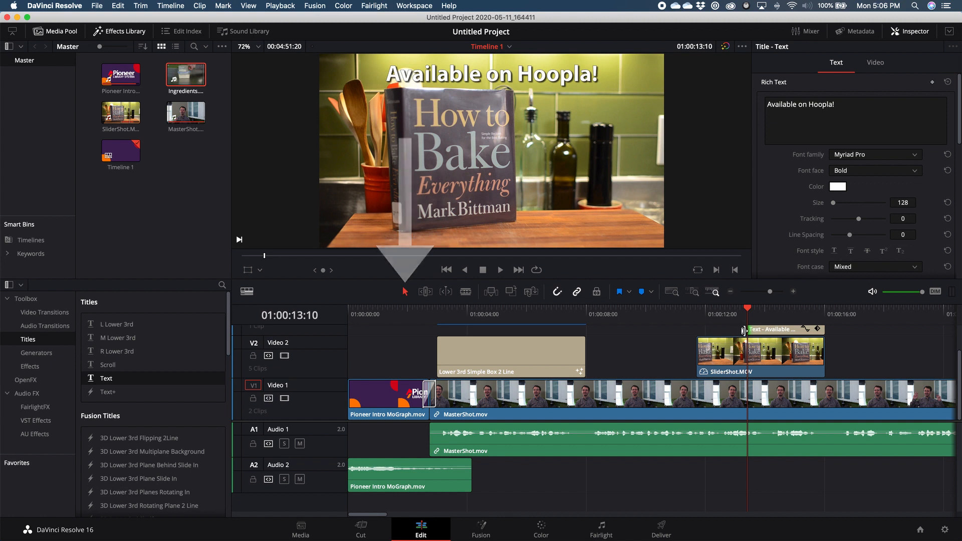
drag(746, 332, 733, 331)
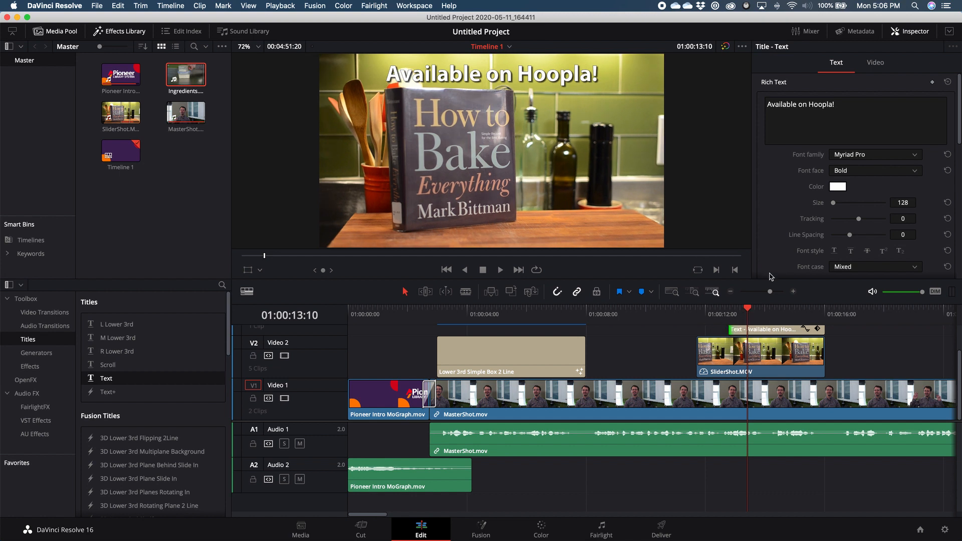
- Add Position and Zoom keyframes to the "Available on Hoopla!" title at 01:00:13:10
scroll(959, 127, down, 6)
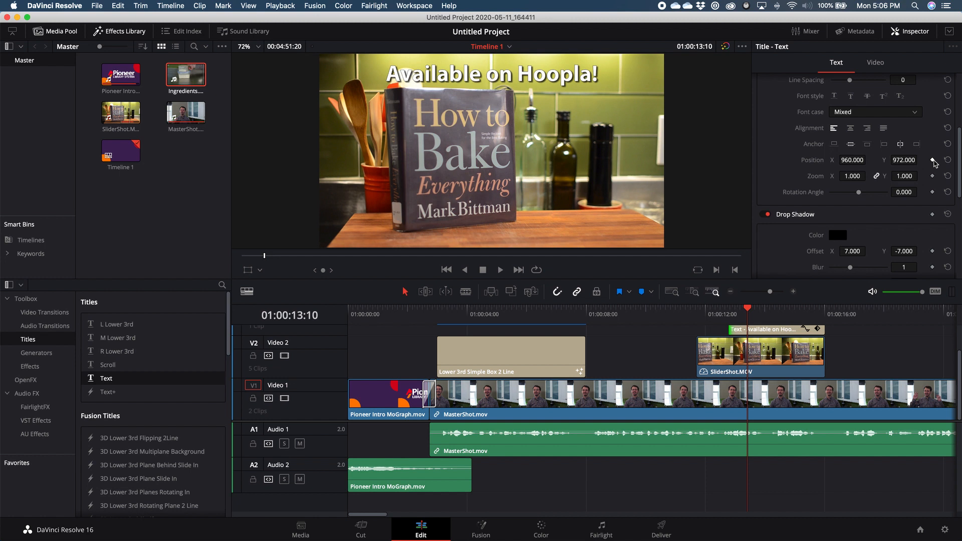
click(933, 160)
click(933, 176)
- At the title's first frame, keyframe its zoom at 0.720 and its Y position at 1136 so it starts smaller and above the frame
key(Up)
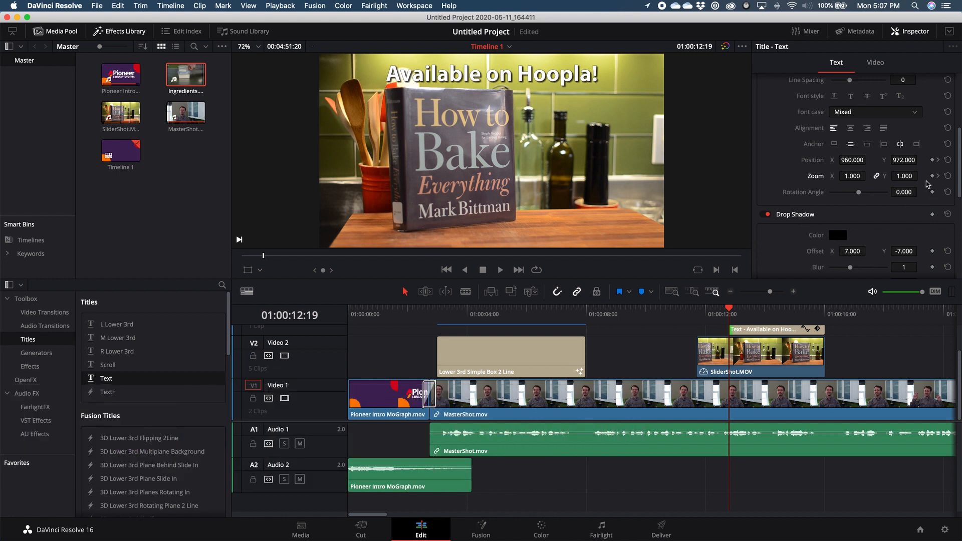
drag(847, 176, 818, 176)
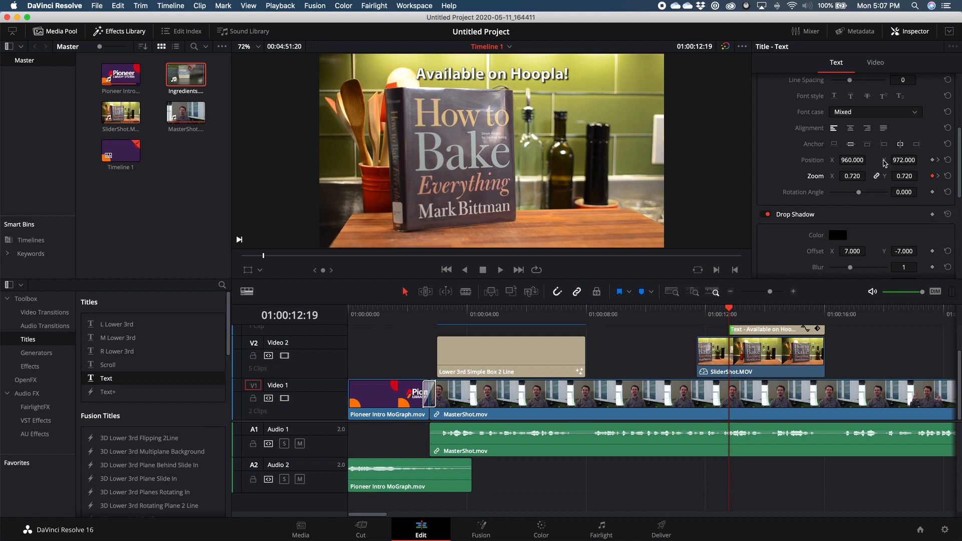
drag(900, 160, 920, 160)
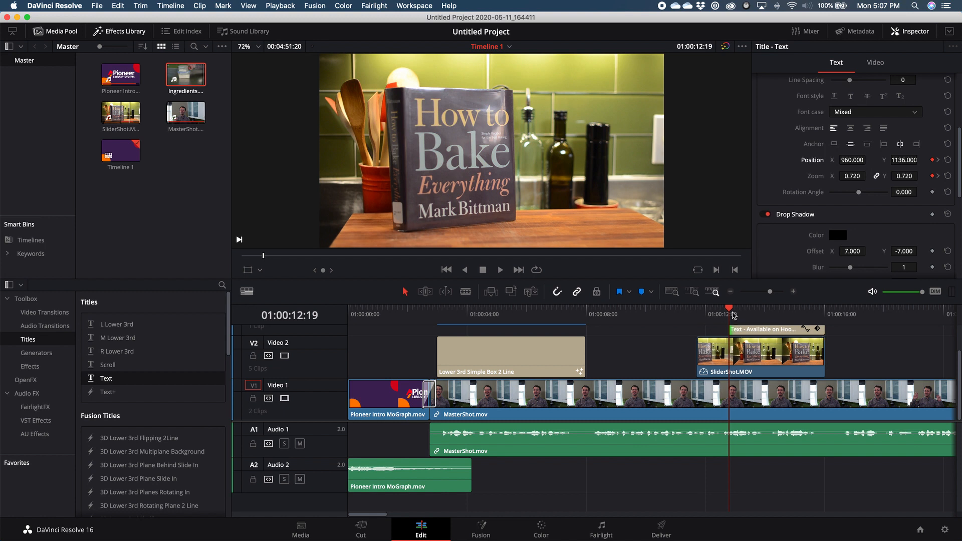
- Play the timeline from just before the "Available on Hoopla!" title to check its entrance animation, and select the title clip
click(717, 313)
key(space)
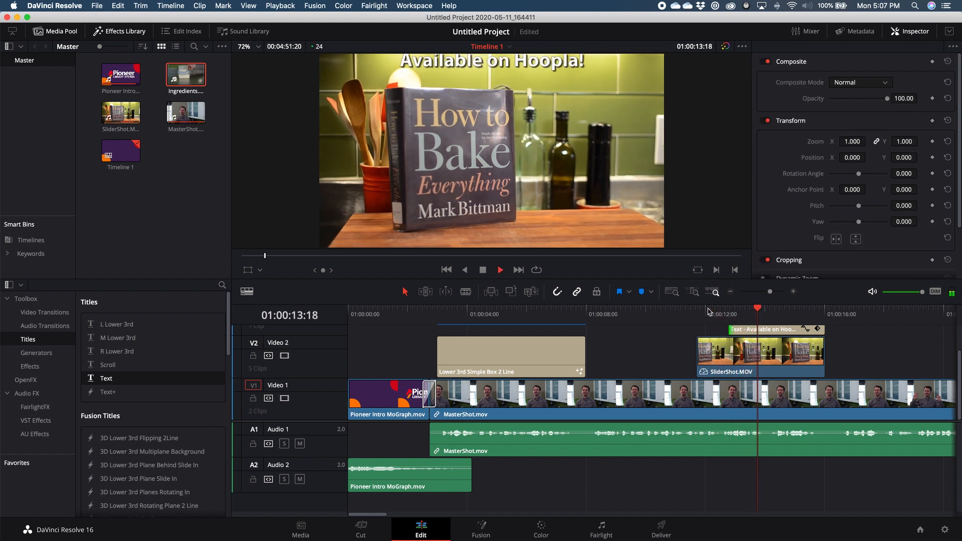
click(751, 329)
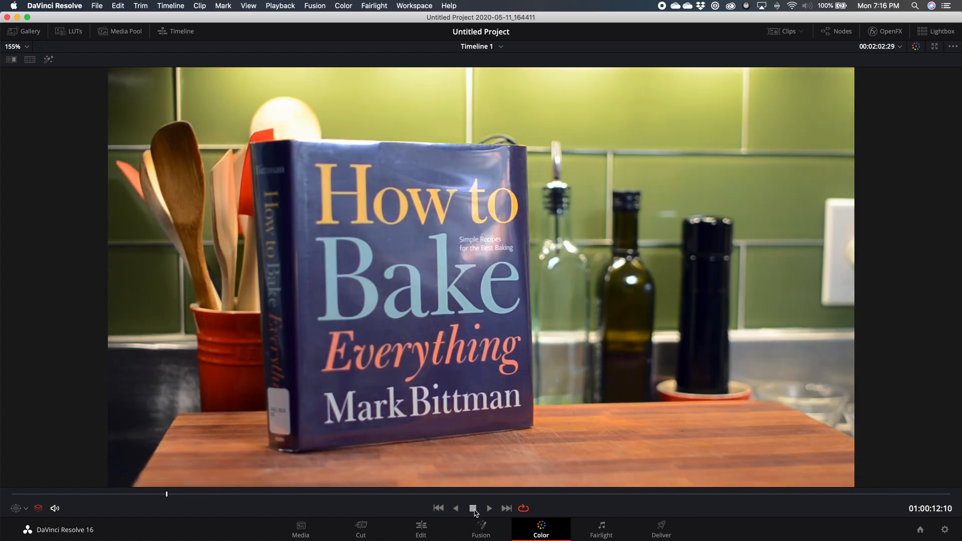
- Toggle the color grade bypass to compare the book shot with and without its grade
key(shift+d)
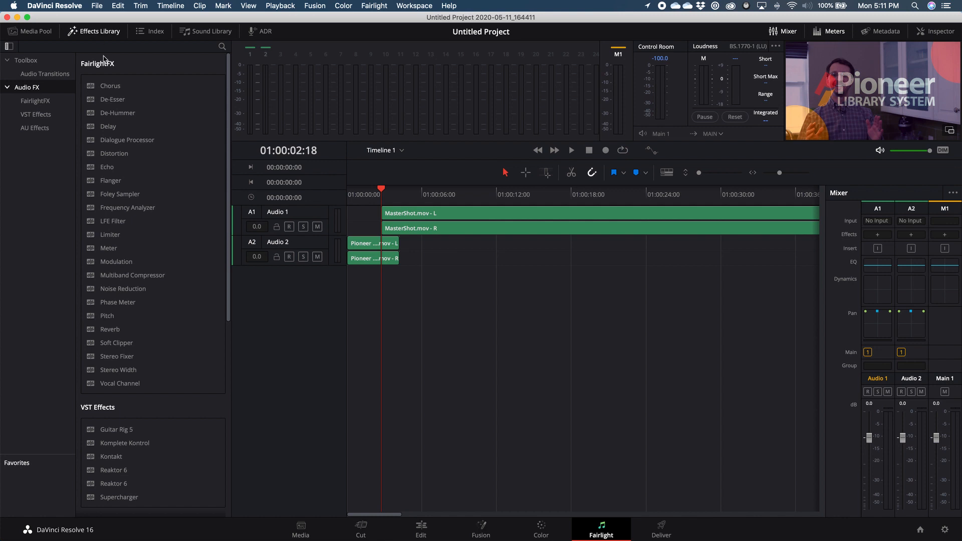
- Apply the FairlightFX Noise Reduction effect to the MasterShot.mov audio clip on the Audio 1 track
click(136, 290)
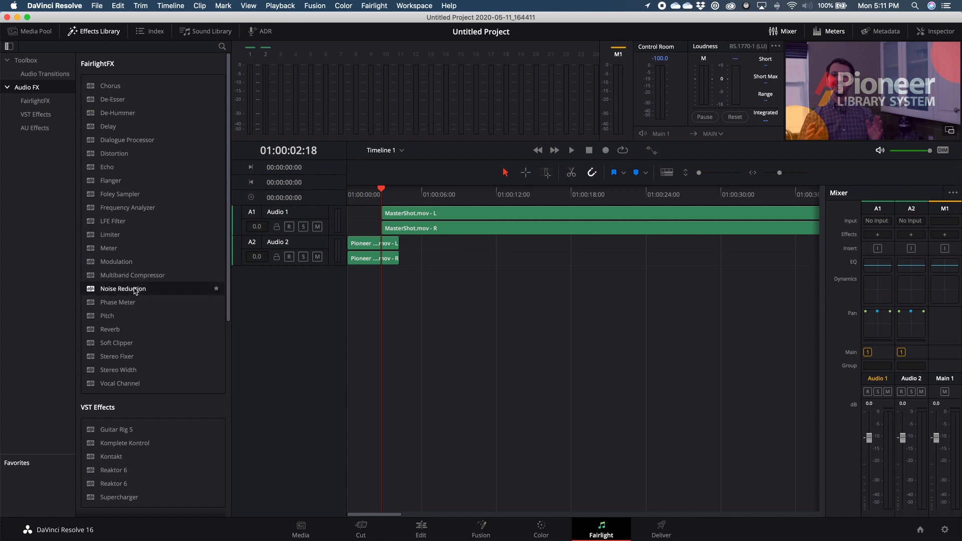
drag(300, 293, 431, 231)
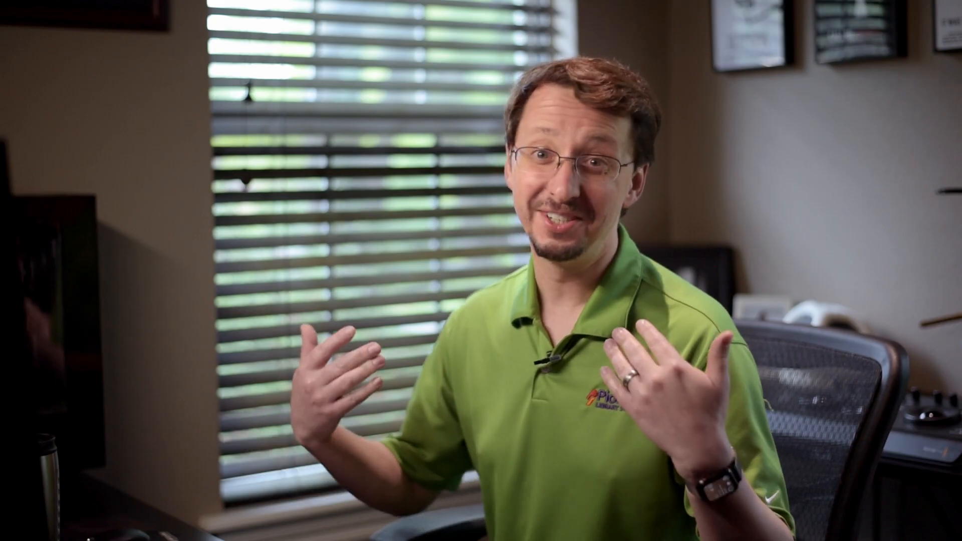